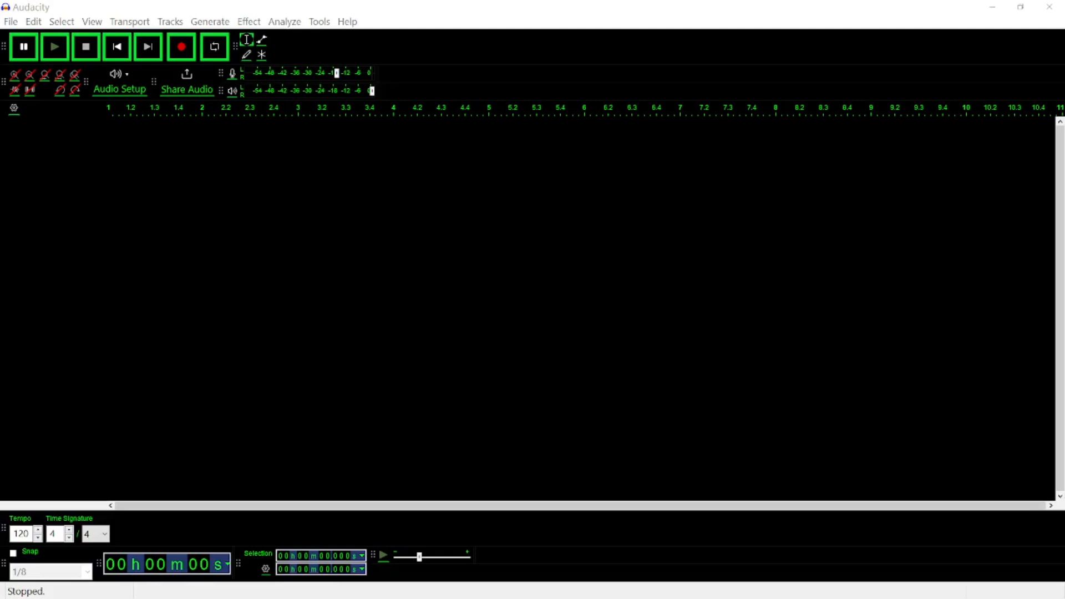
# Import the "Sky's the Limit" audio file as a new track and play back its beginning.
pyautogui.moveTo(451, 504); pyautogui.dragTo(136, 230)
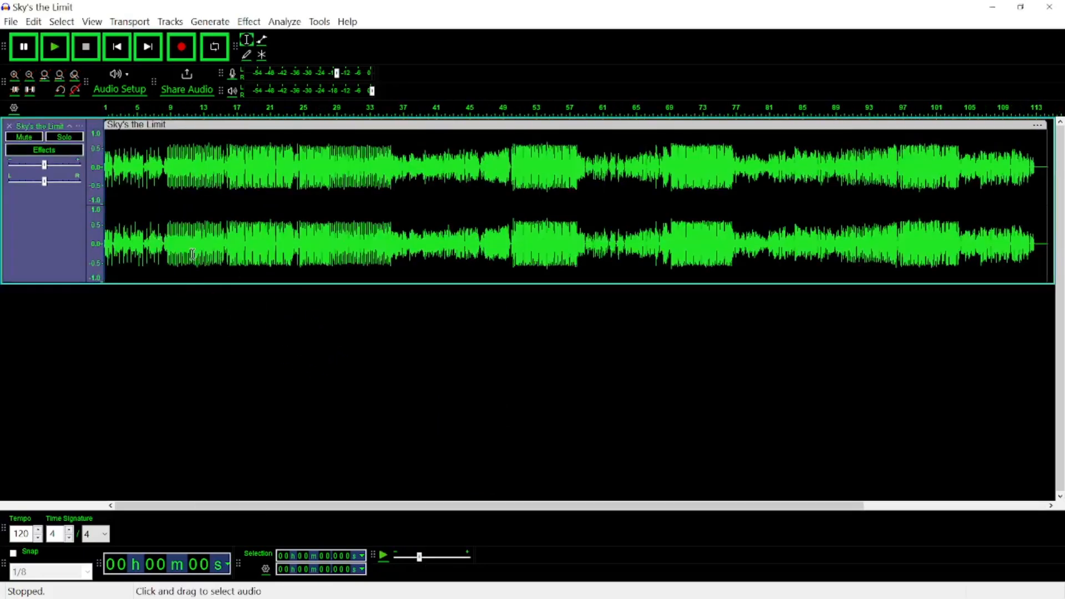
pyautogui.click(53, 48)
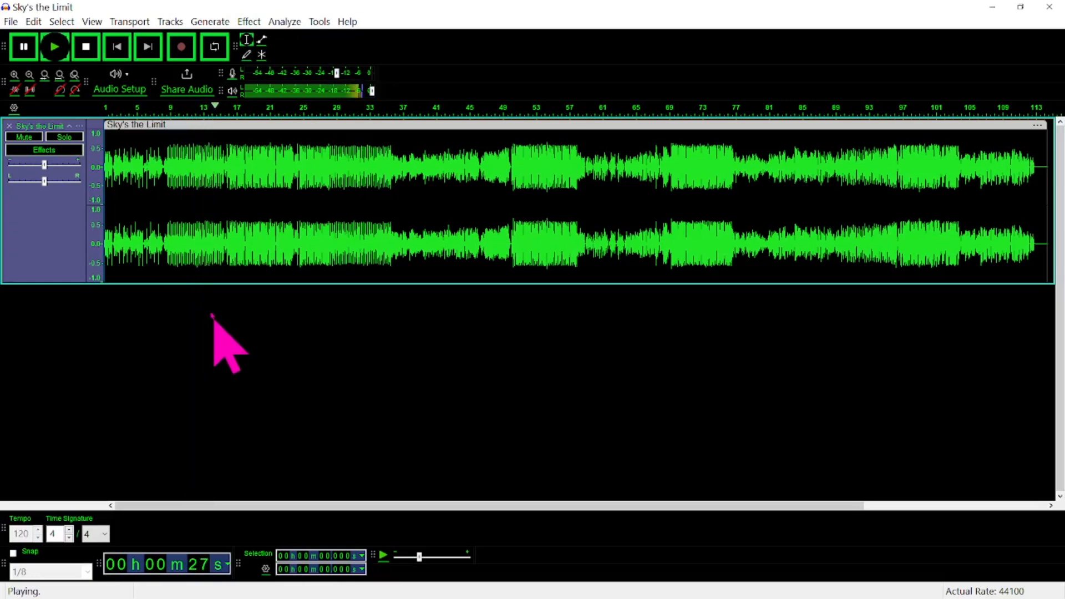
pyautogui.click(87, 50)
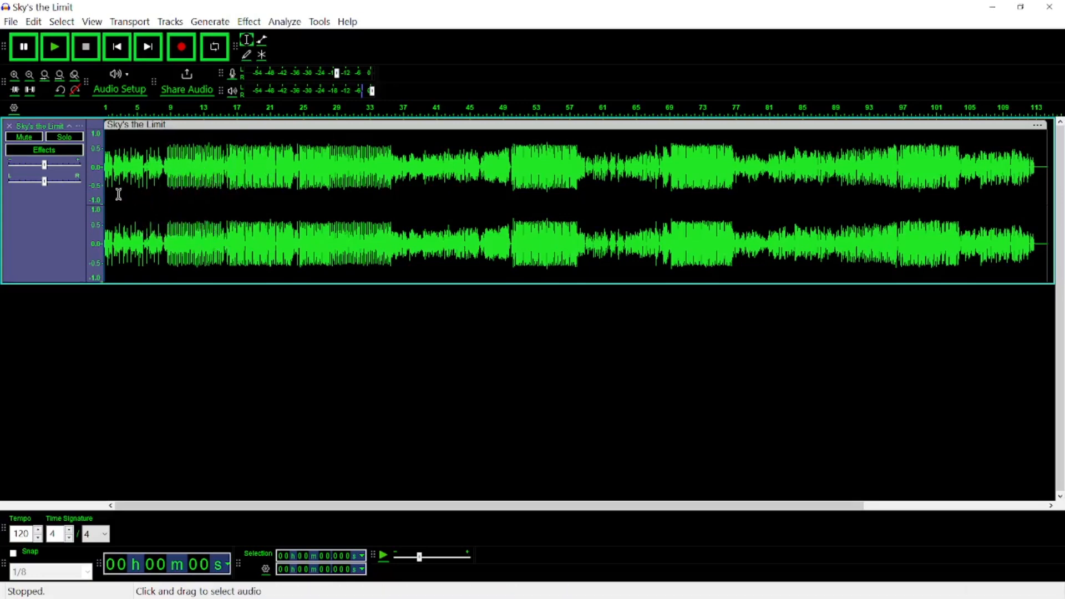
# Add Audacity's Bass and Treble as a realtime effect on the Sky's the Limit track and open its settings.
pyautogui.click(47, 151)
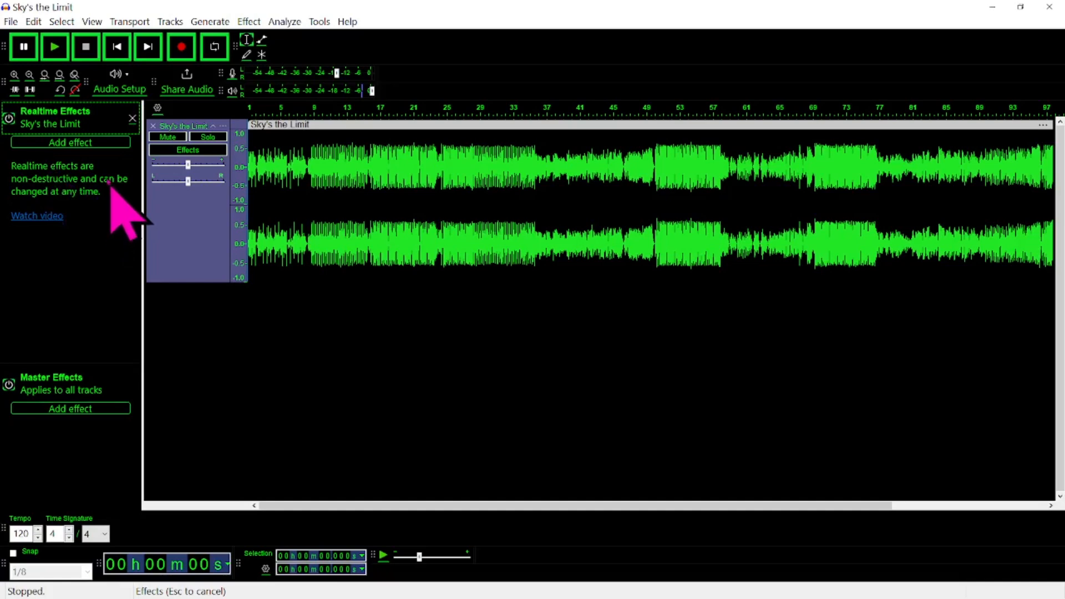
pyautogui.click(97, 144)
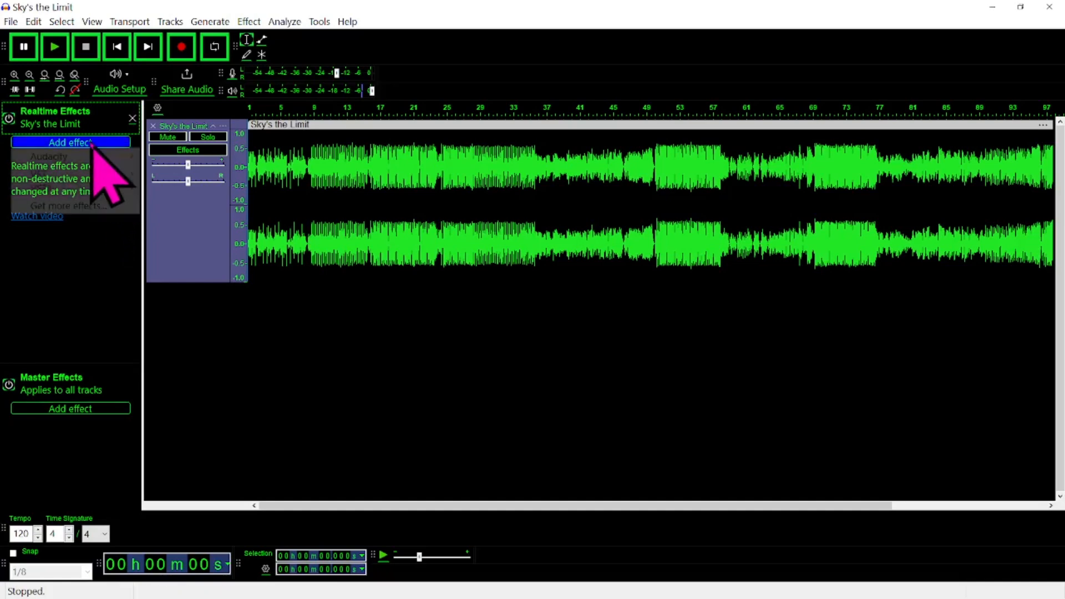
pyautogui.moveTo(107, 160)
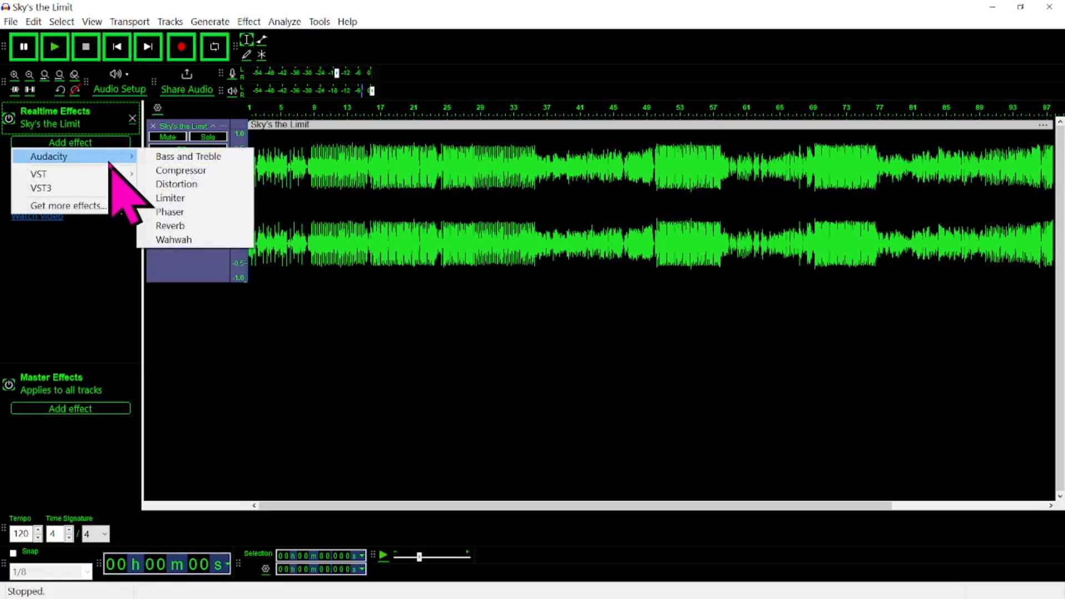
pyautogui.click(178, 157)
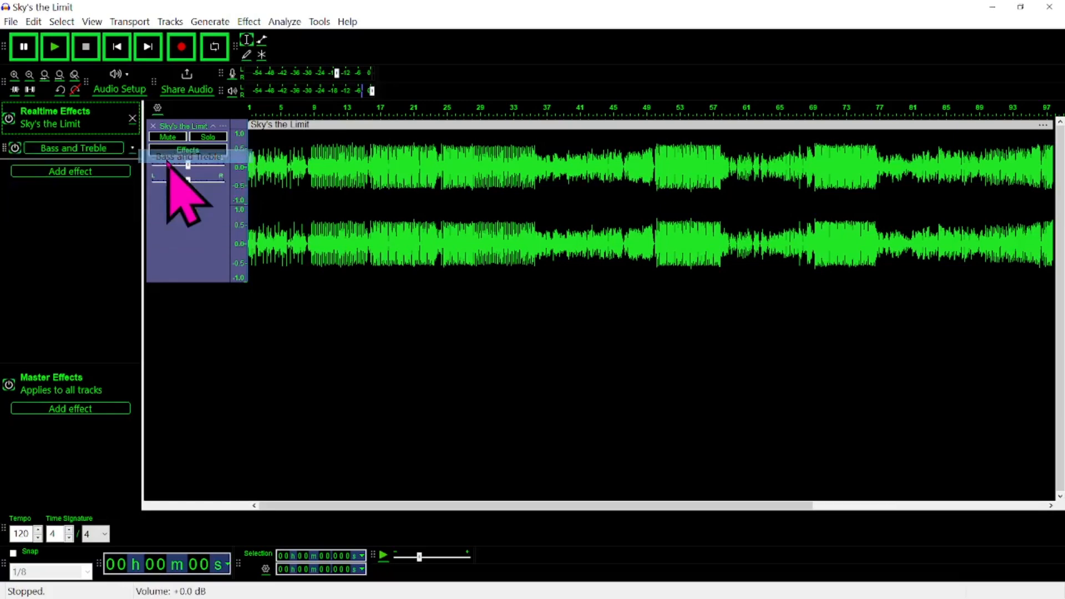
pyautogui.click(89, 155)
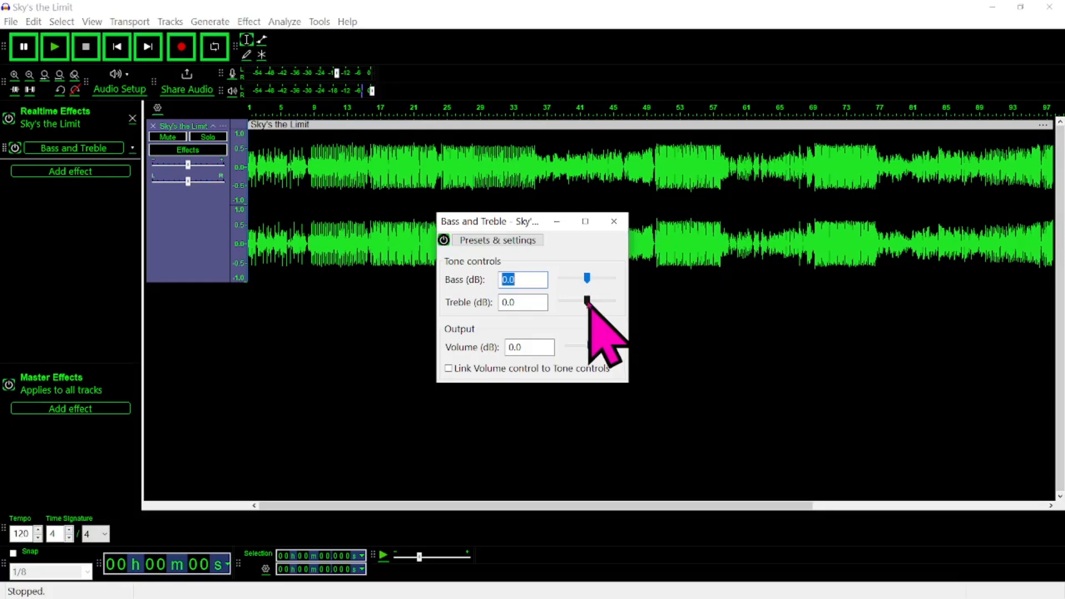
# Raise the Treble to 13.0 dB while the track plays, stop playback and close the effect's settings.
pyautogui.click(54, 47)
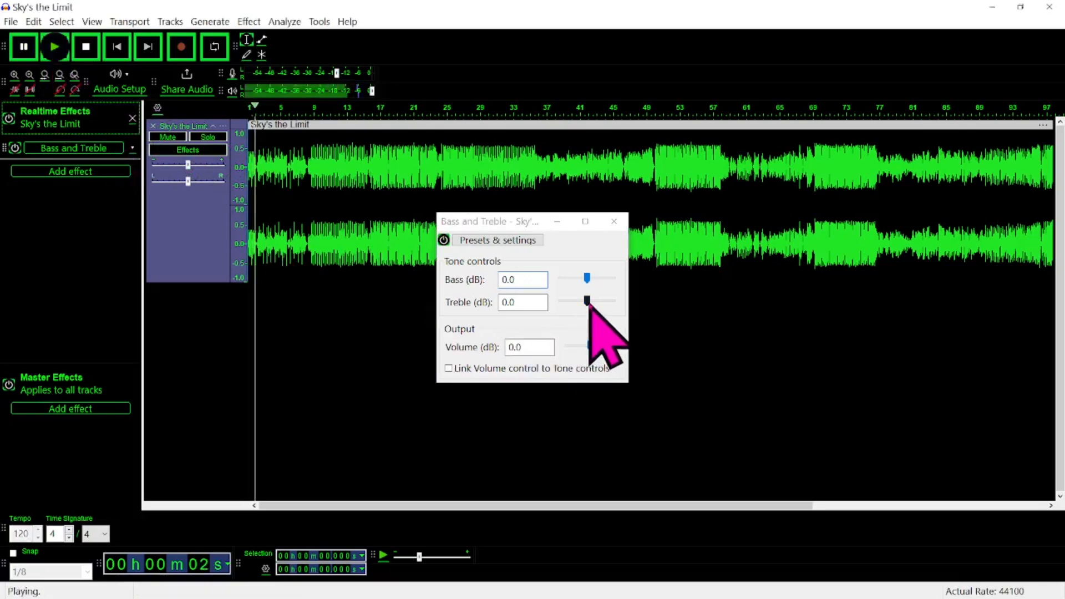
pyautogui.moveTo(588, 302); pyautogui.dragTo(601, 302)
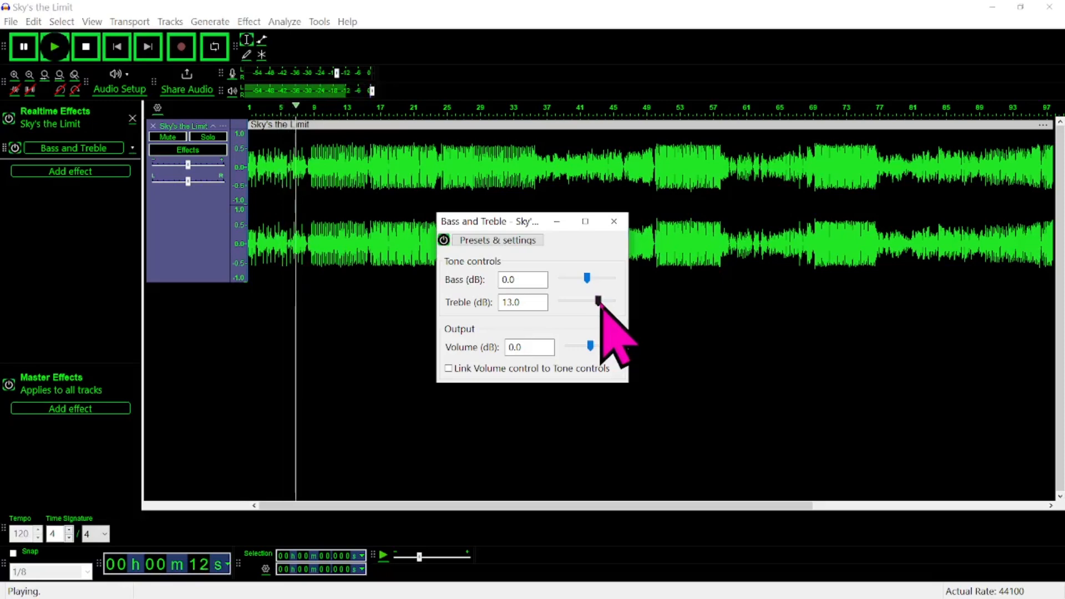
pyautogui.click(85, 46)
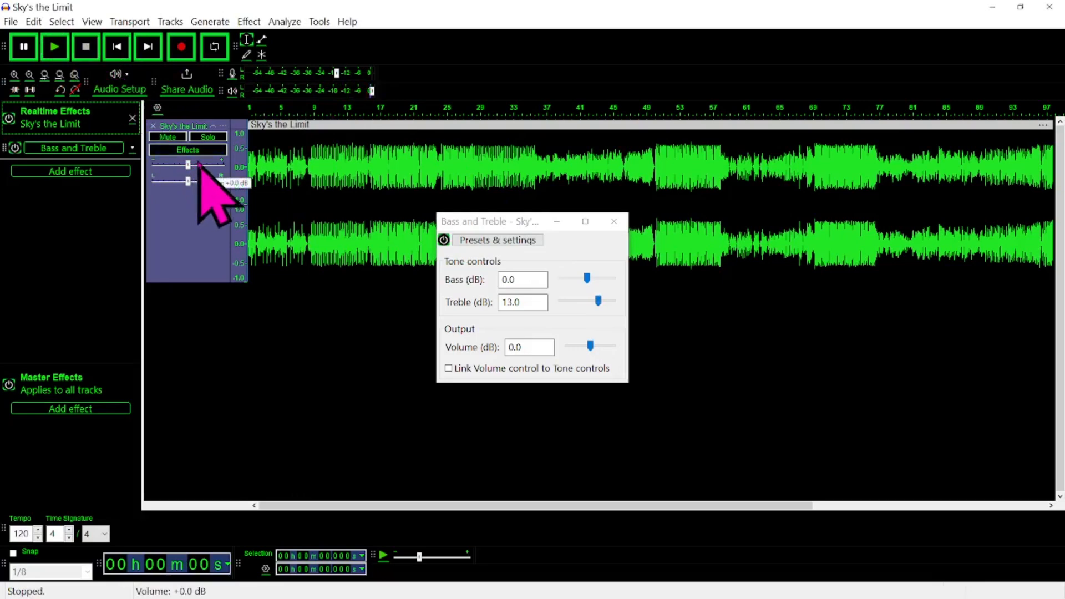
pyautogui.click(615, 221)
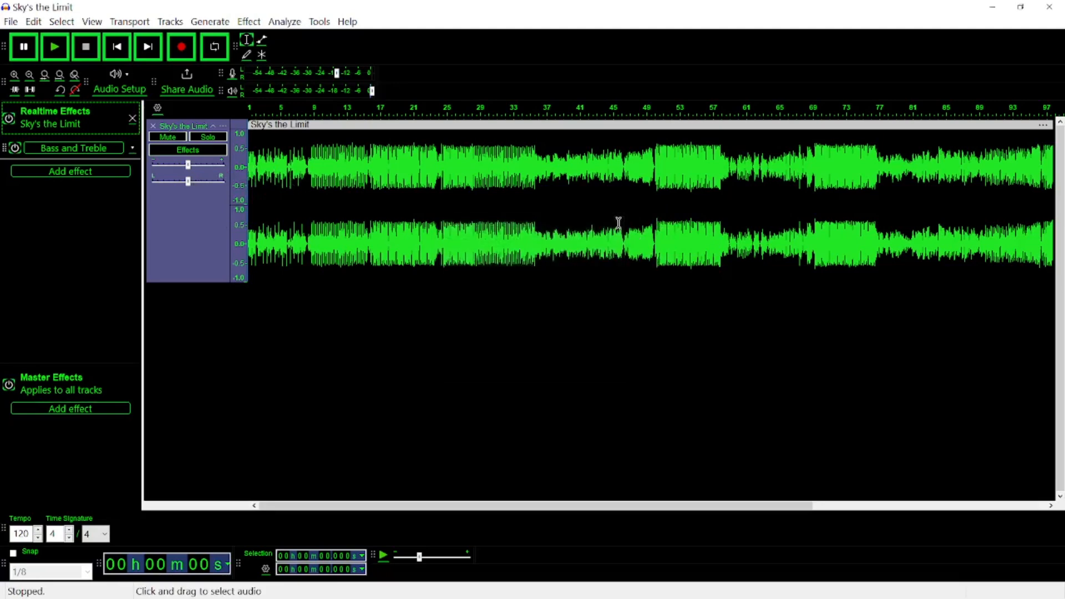
# Add Audacity's Reverb as a second realtime effect on the track and open its settings.
pyautogui.click(88, 175)
pyautogui.moveTo(72, 186)
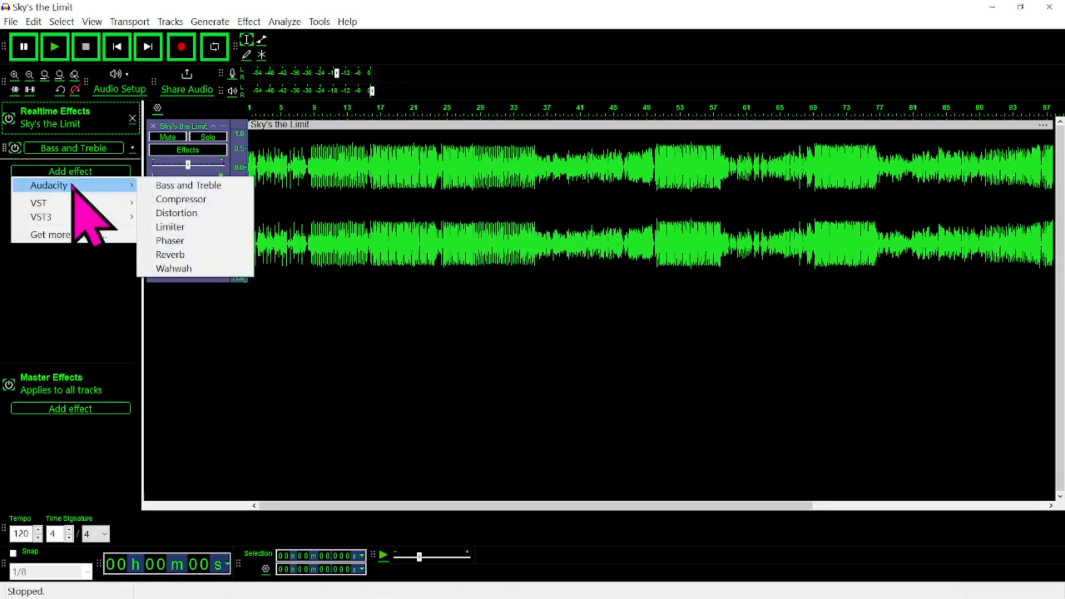
pyautogui.click(183, 256)
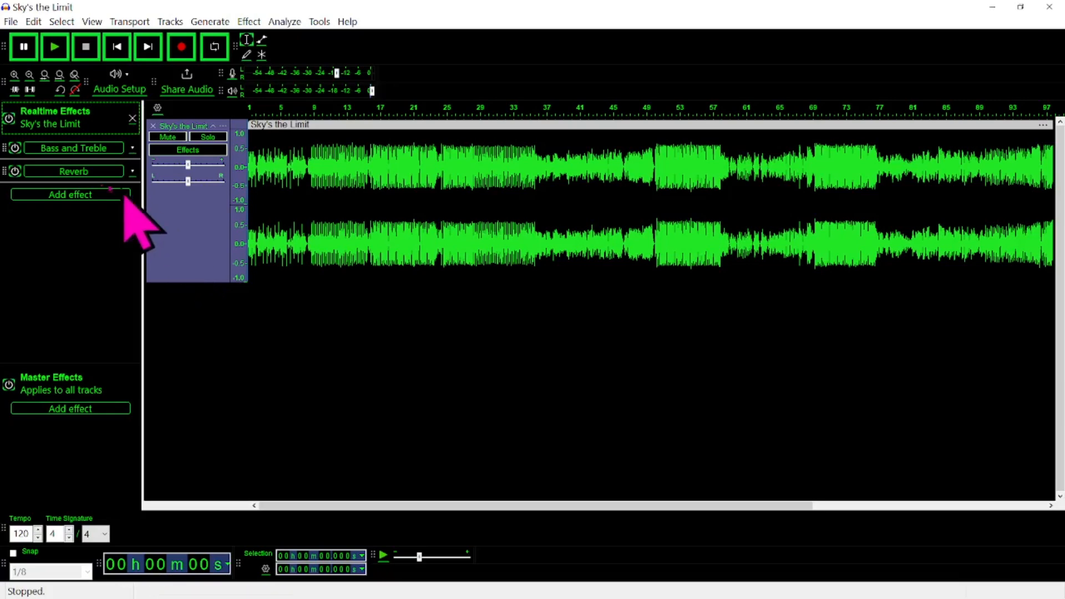
pyautogui.click(94, 172)
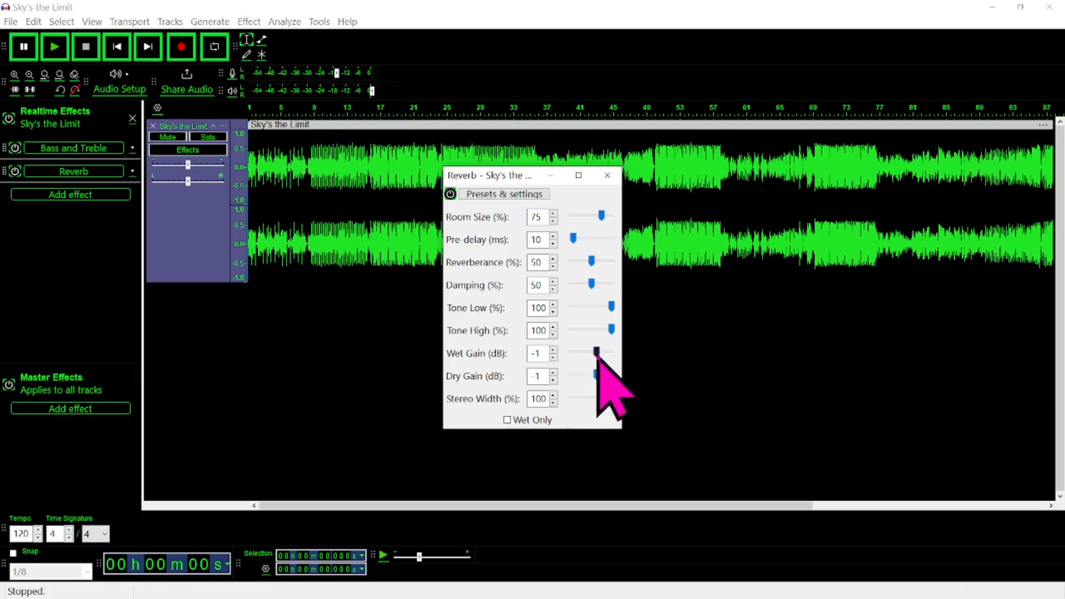
# Set the reverb's Wet Gain to 1 dB and, auditioning different sizes during playback, its Room Size to 59%.
pyautogui.moveTo(597, 354); pyautogui.dragTo(599, 355)
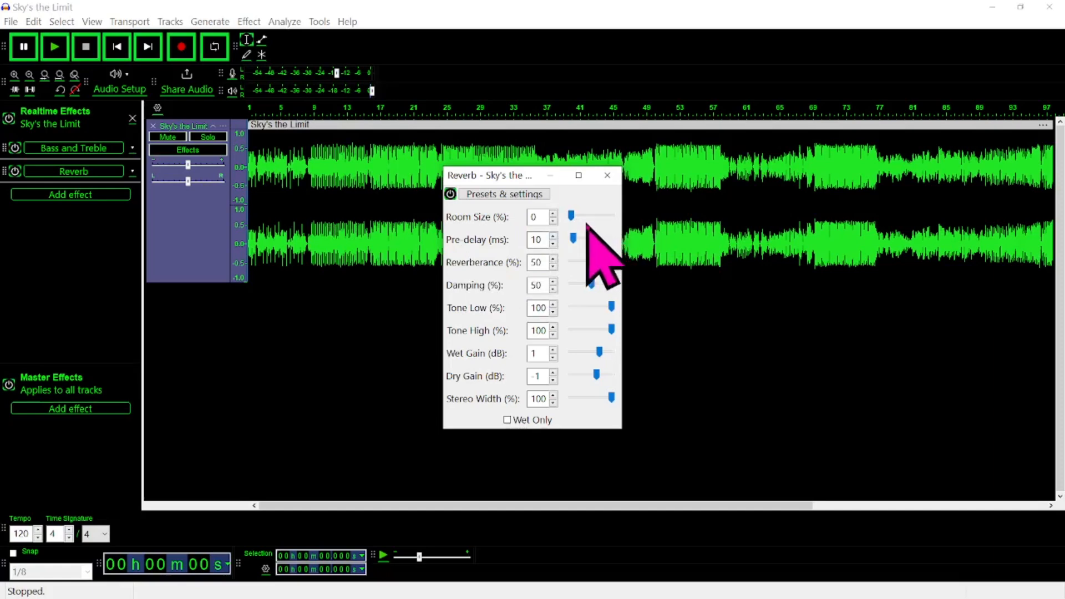
pyautogui.click(52, 46)
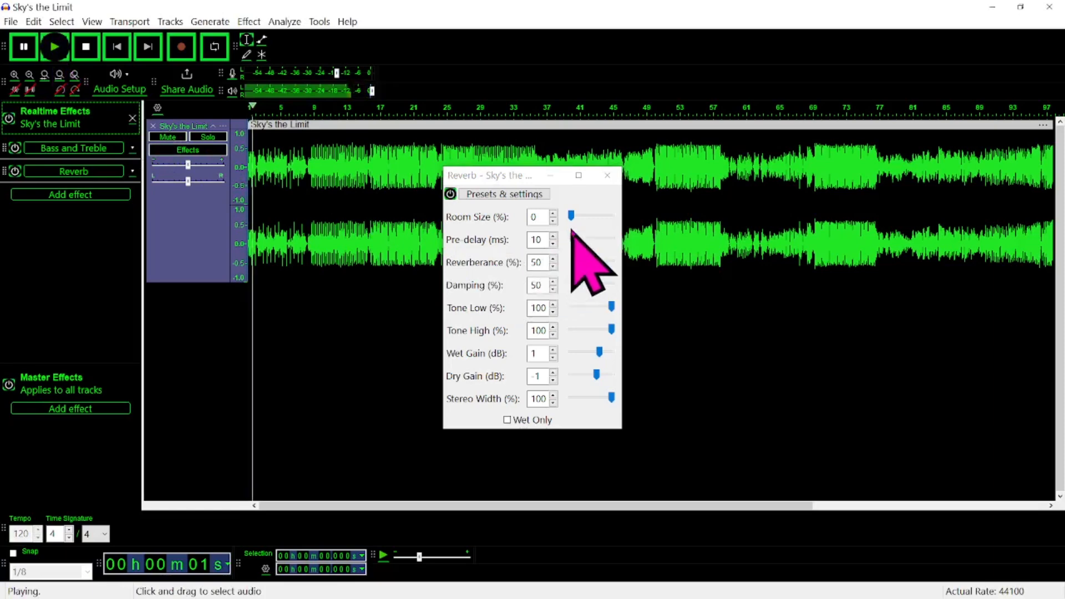
pyautogui.moveTo(572, 215); pyautogui.dragTo(609, 223)
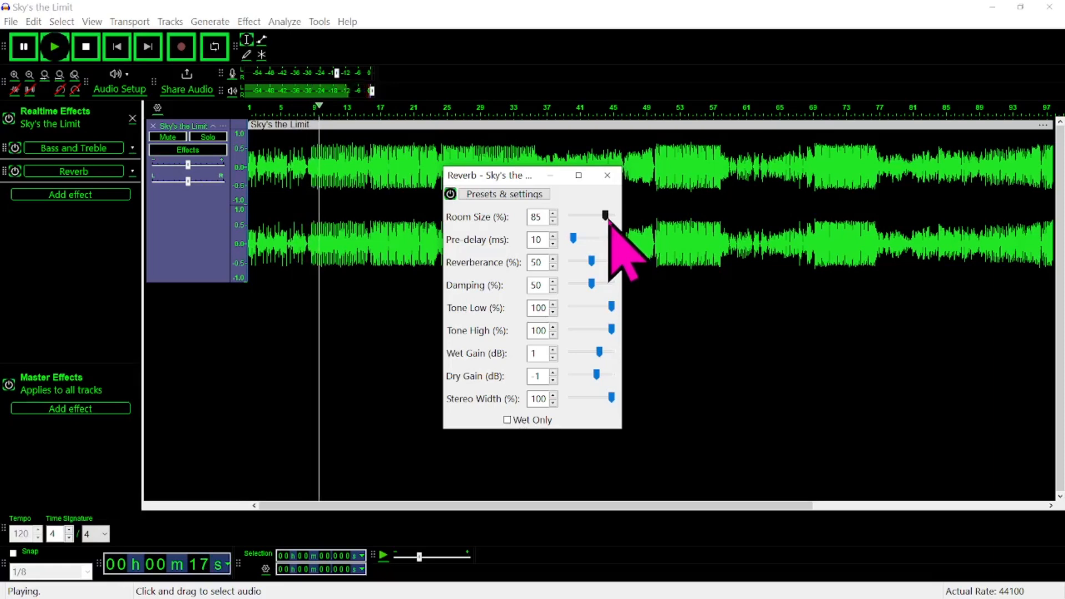
pyautogui.moveTo(609, 221); pyautogui.dragTo(596, 220)
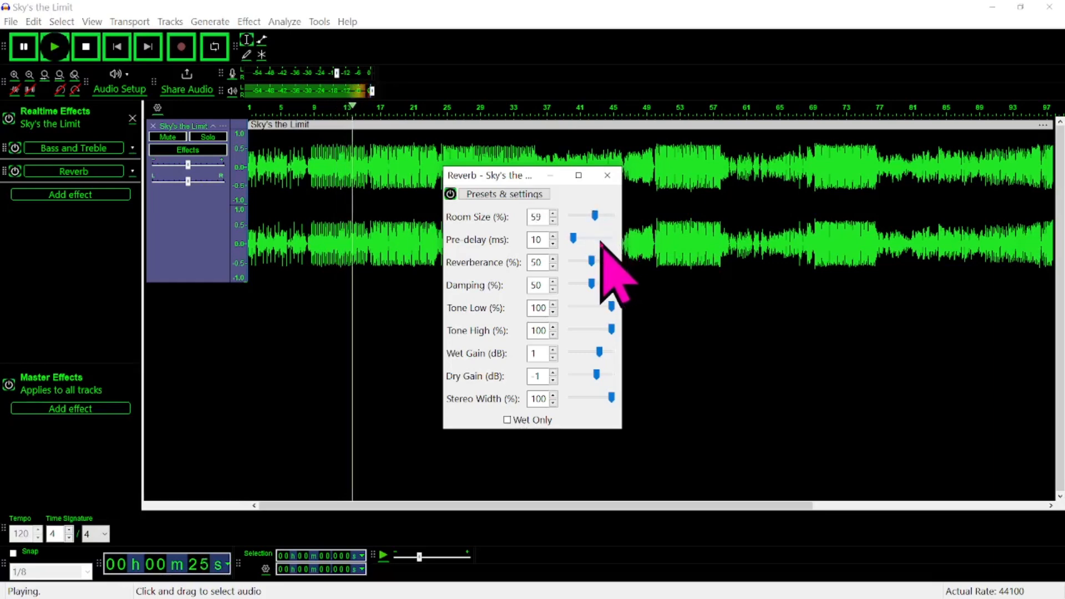
pyautogui.click(88, 53)
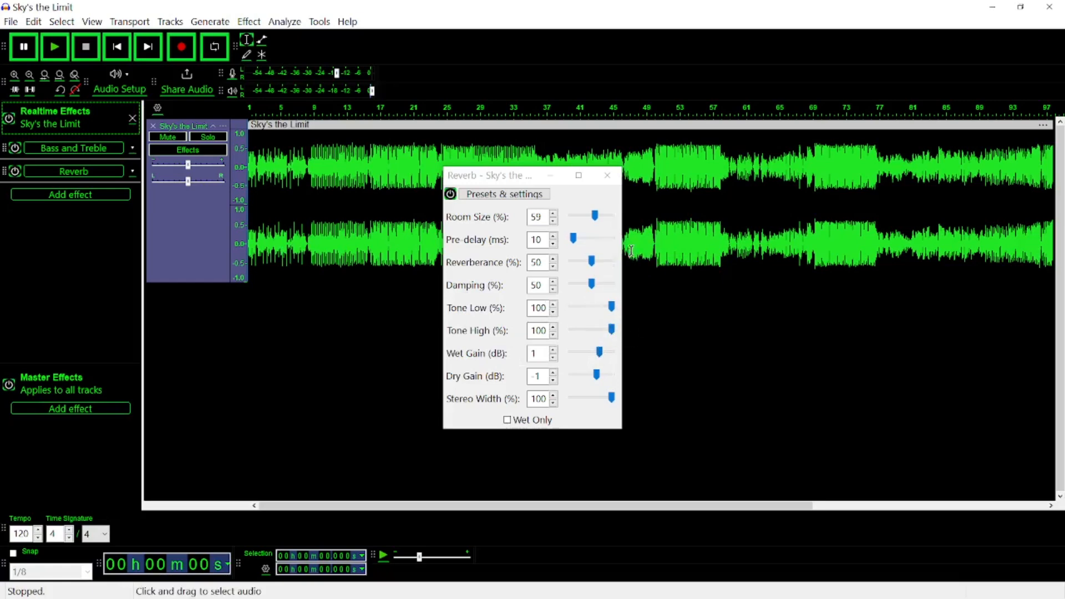
pyautogui.click(606, 175)
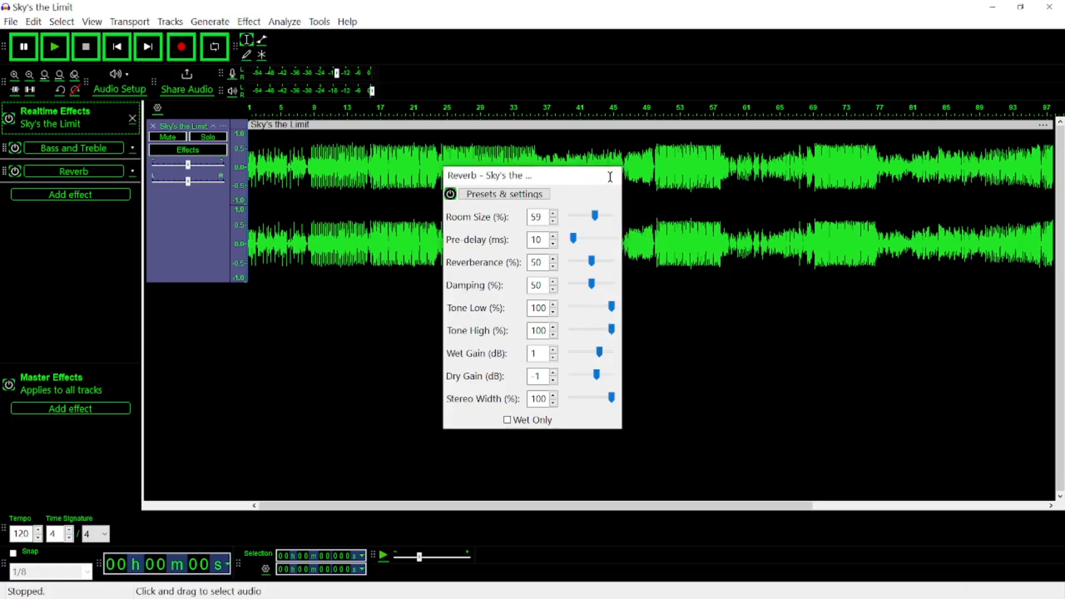
# Disable the Reverb effect, add the VST3 plugin ValhallaSupermassive to the track and open its settings.
pyautogui.click(17, 174)
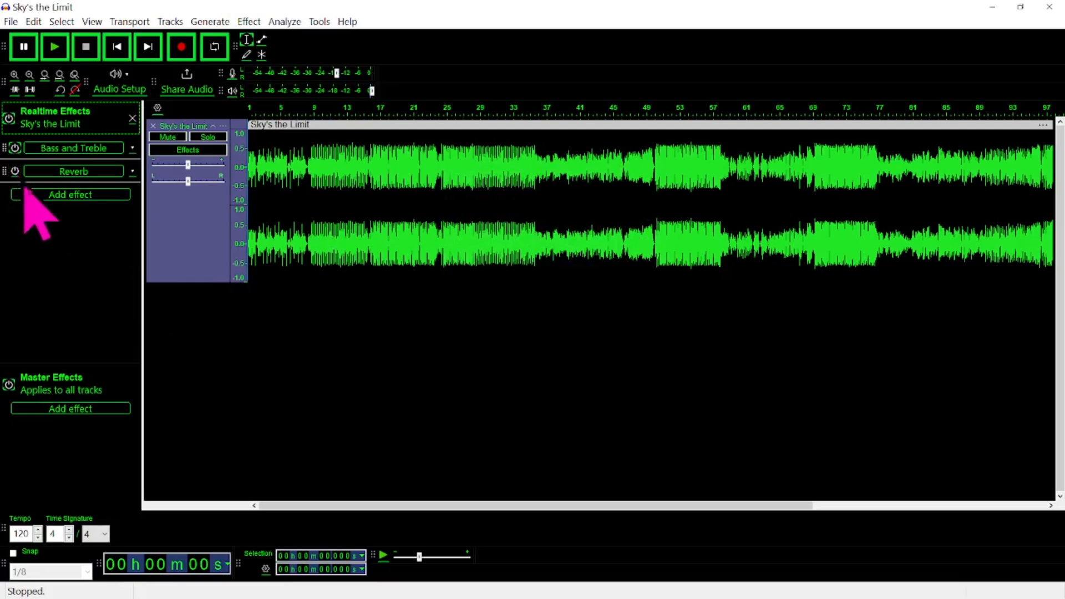
pyautogui.click(69, 200)
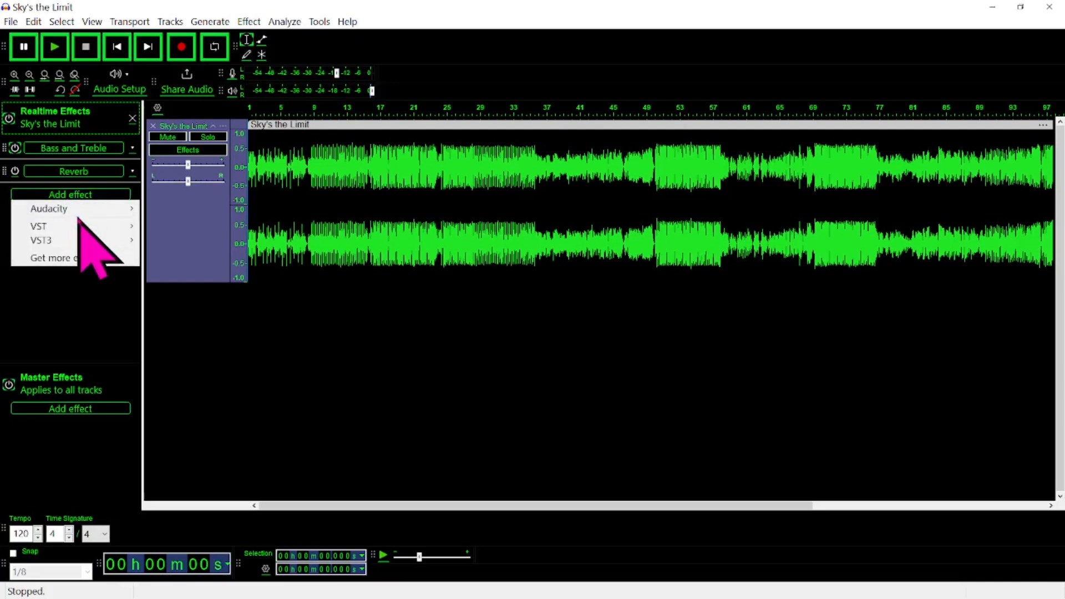
pyautogui.moveTo(56, 242)
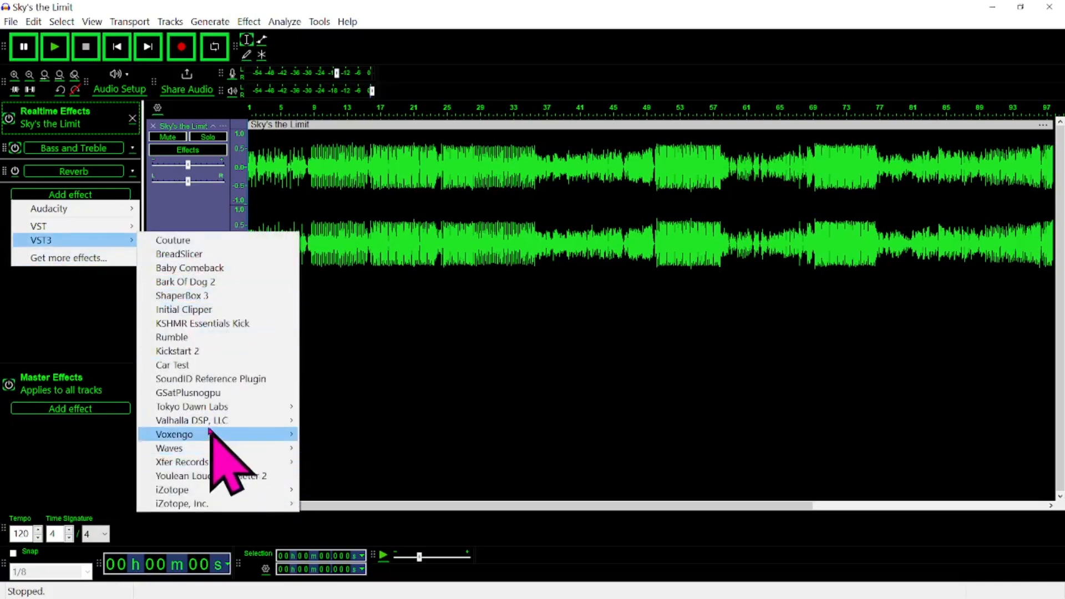
pyautogui.moveTo(199, 422)
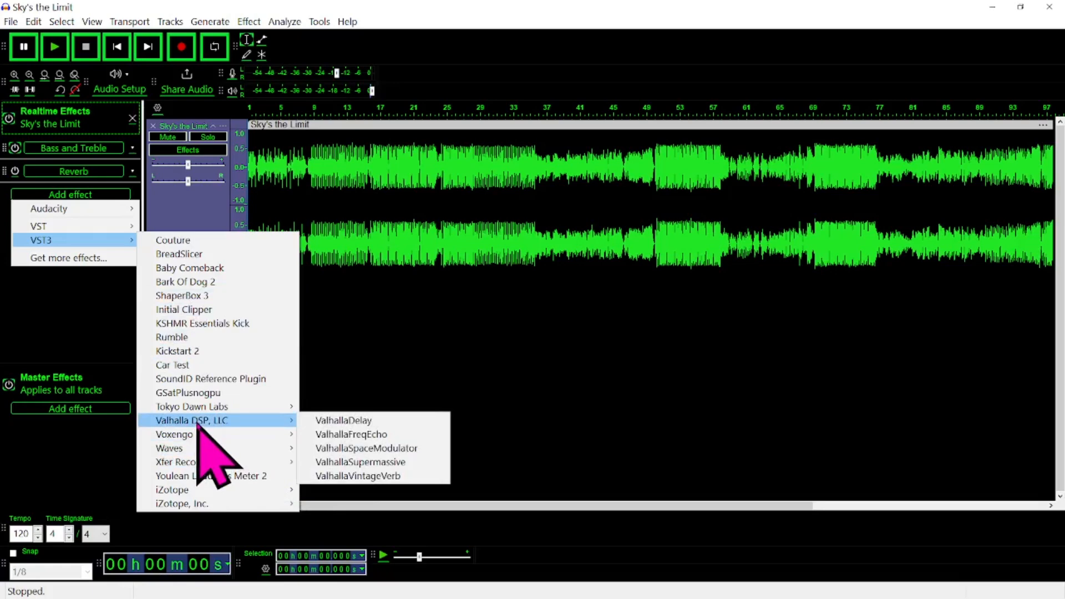
pyautogui.click(383, 462)
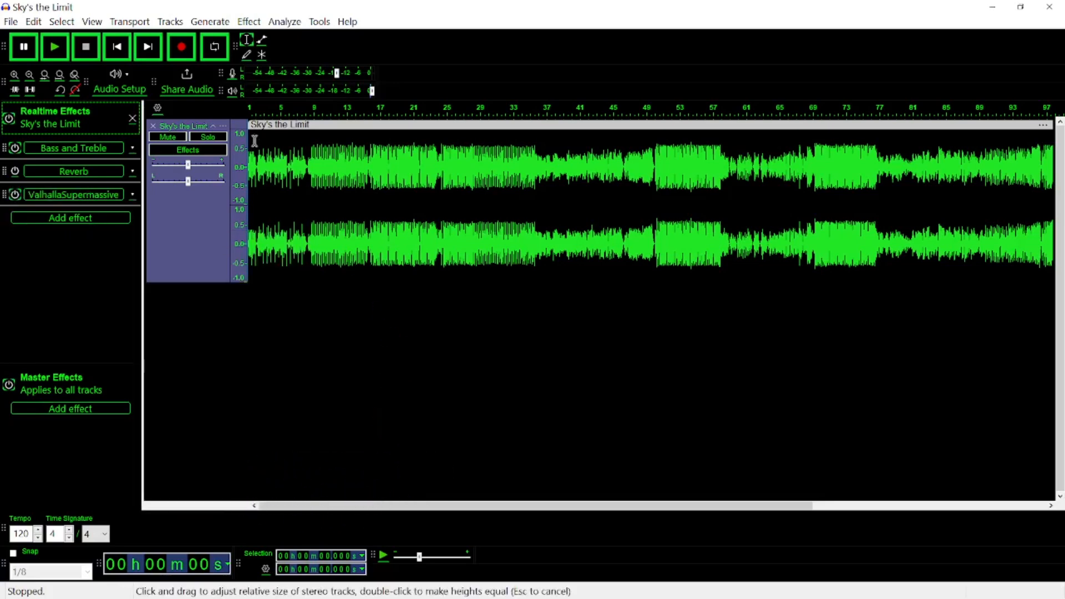
pyautogui.click(78, 195)
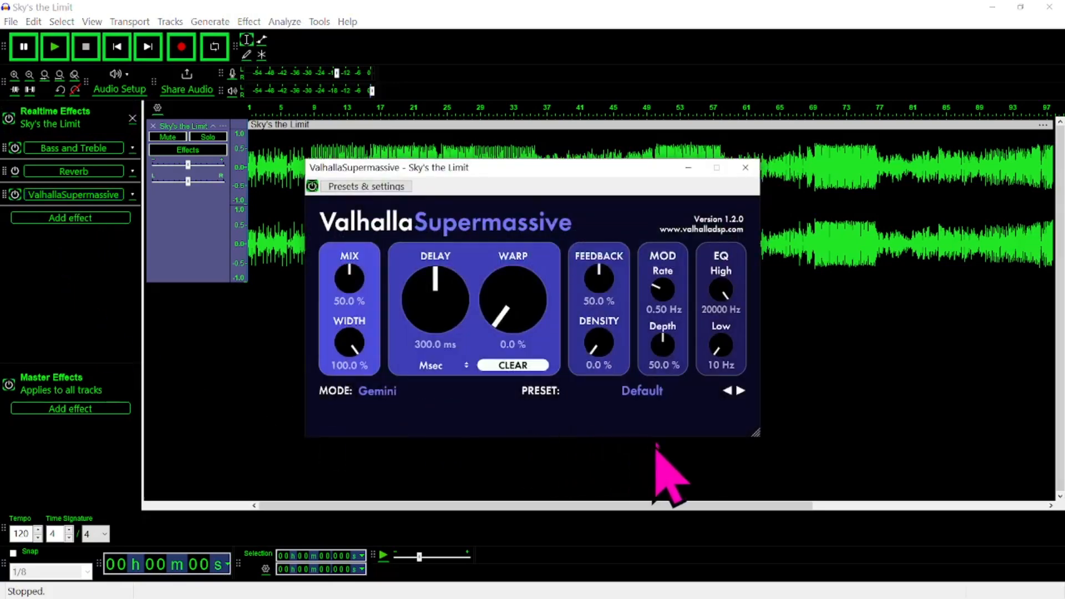
# Load the BillionsAndBillions preset from the Z-Massive reverbs in ValhallaSupermassive.
pyautogui.click(653, 391)
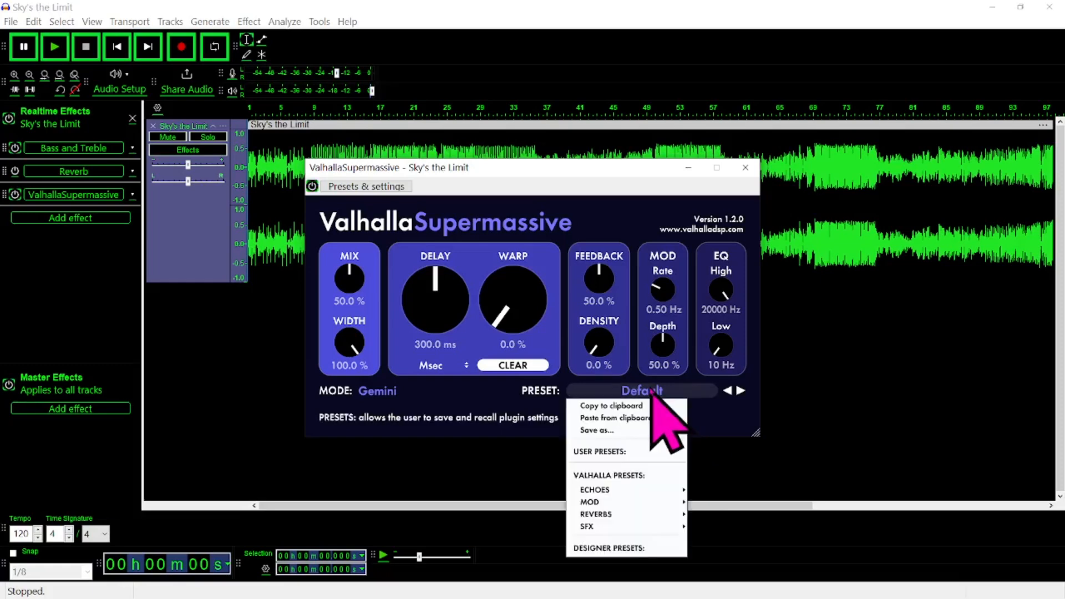
pyautogui.moveTo(625, 518)
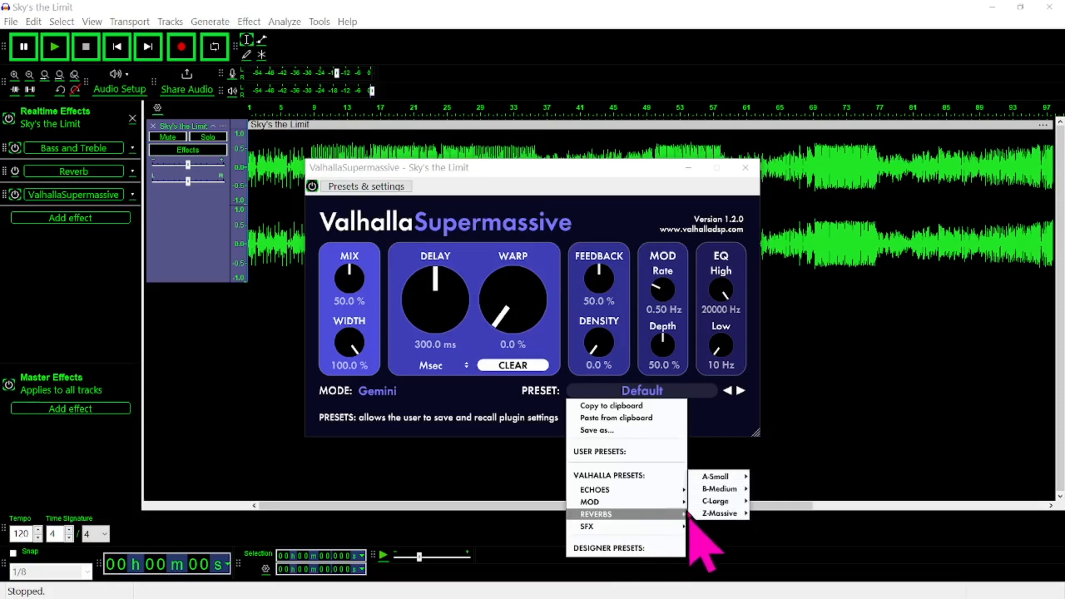
pyautogui.moveTo(703, 512)
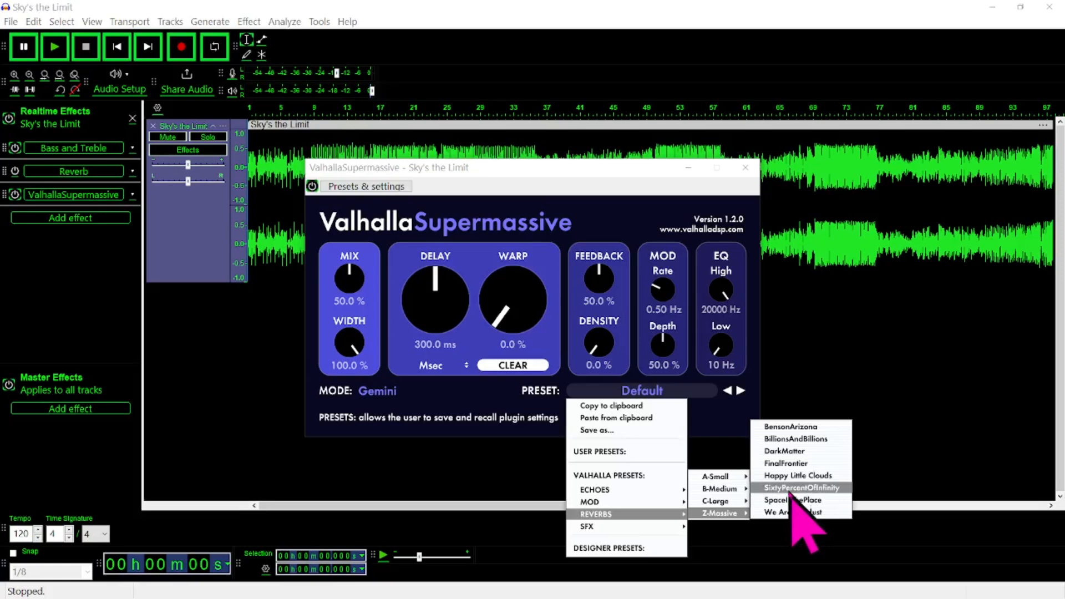
pyautogui.click(819, 440)
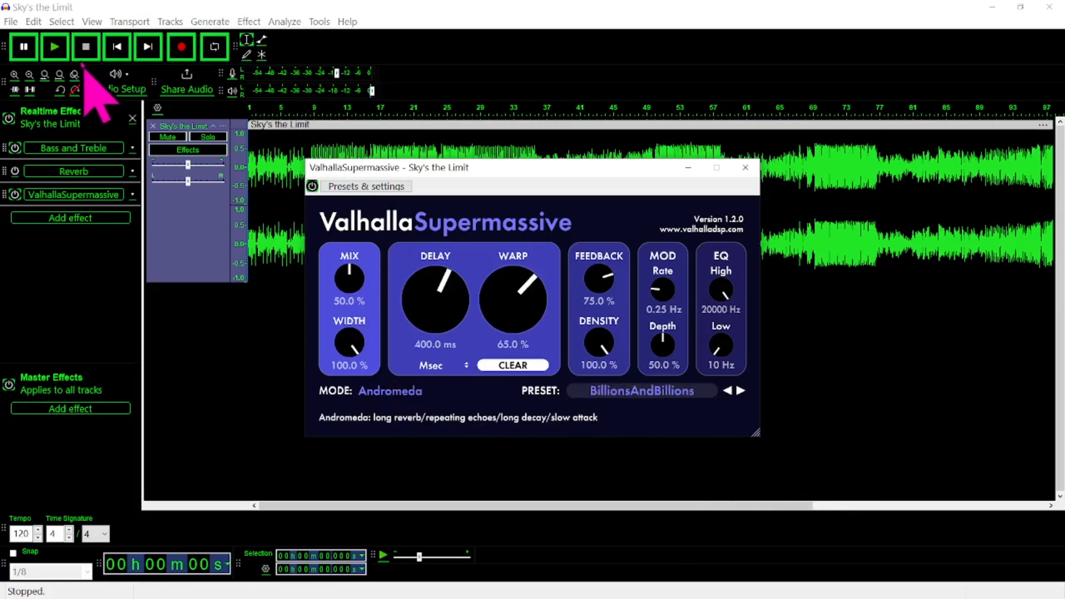
# Play a short stretch of the track through the preset, and set the plugin's Mix to 0.0%.
pyautogui.click(54, 46)
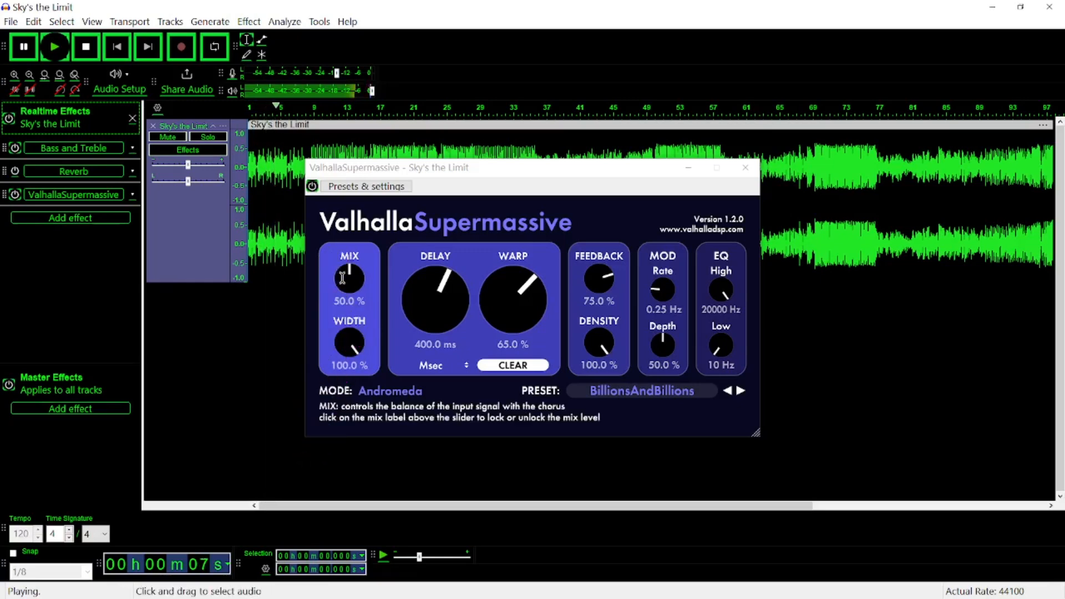
pyautogui.click(85, 46)
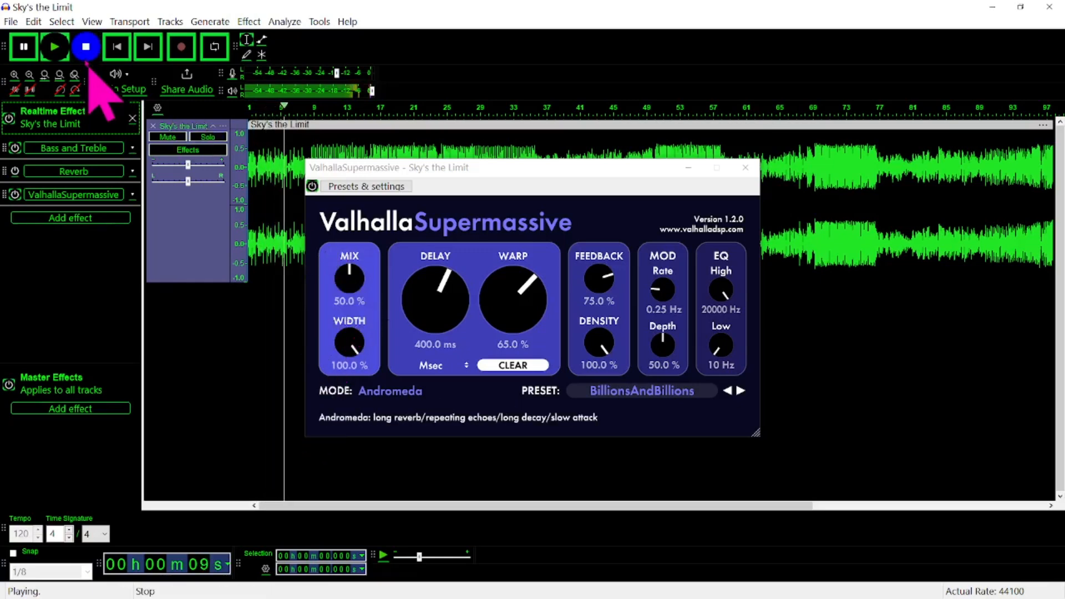
pyautogui.click(351, 273)
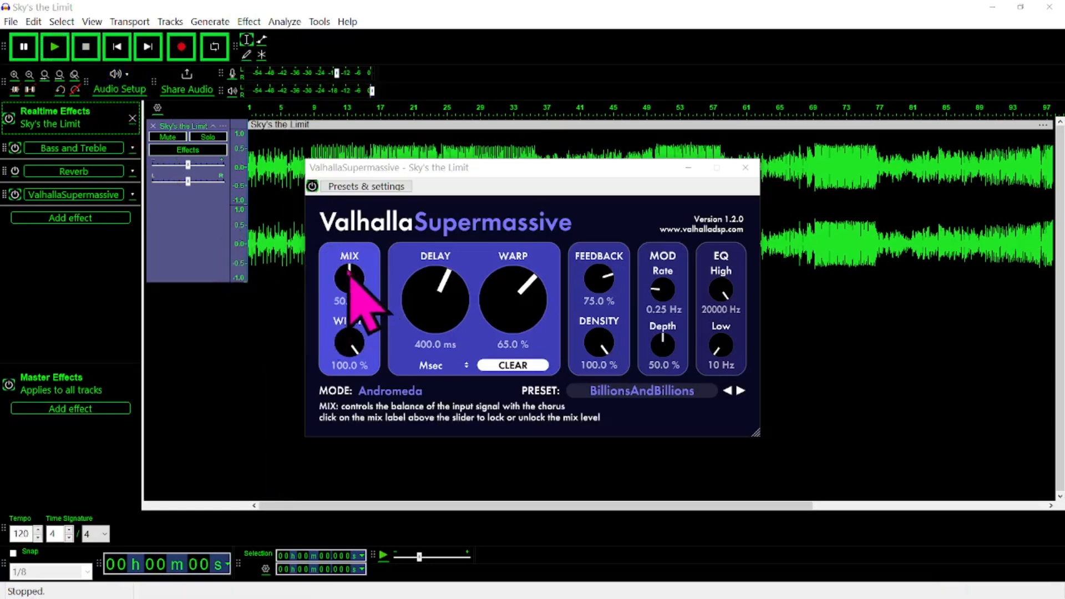
pyautogui.moveTo(350, 273); pyautogui.dragTo(335, 342)
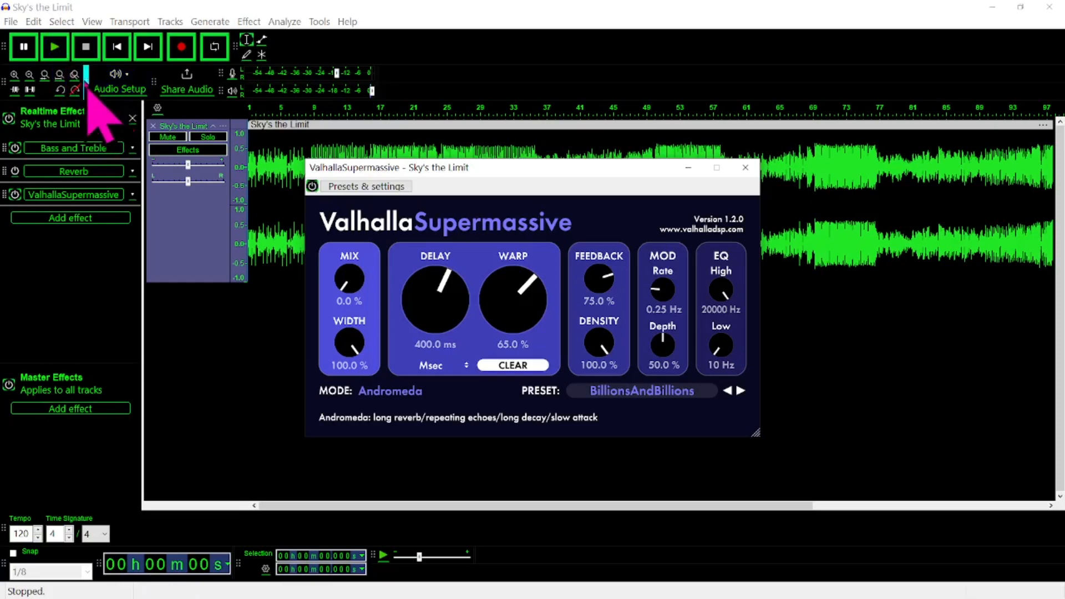
# Audition a slightly higher Mix level in ValhallaSupermassive while the track plays, return the Mix to 0.0% and stop playback.
pyautogui.click(60, 55)
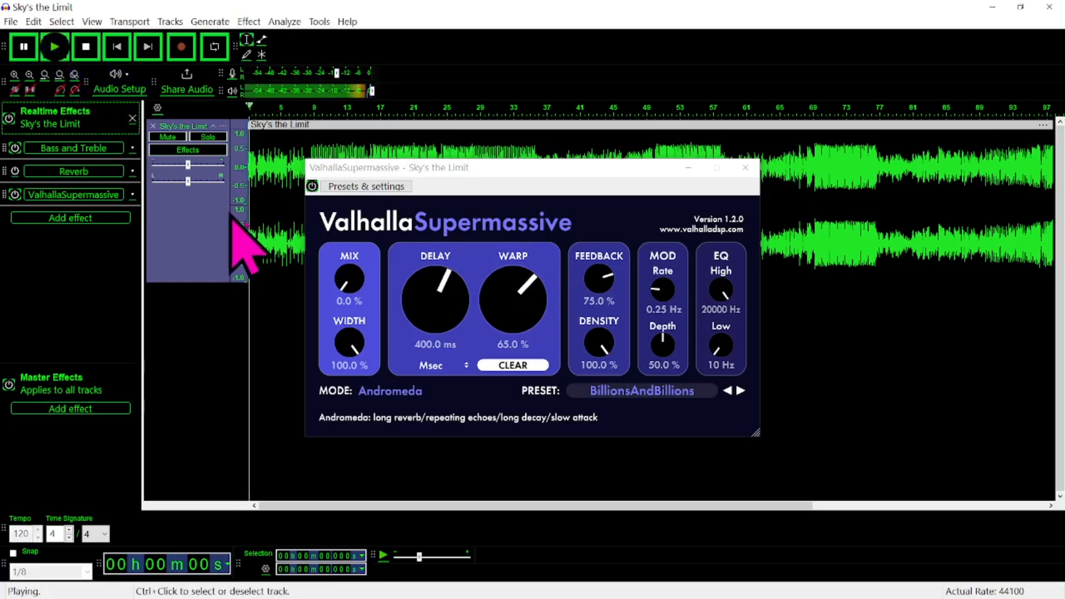
pyautogui.click(343, 279)
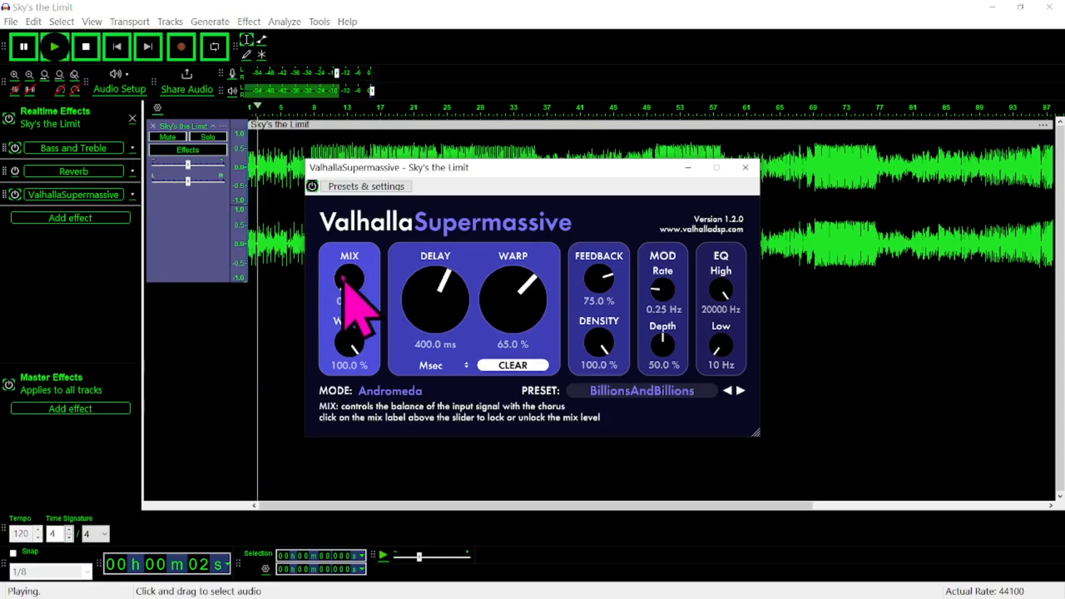
pyautogui.moveTo(343, 279); pyautogui.dragTo(342, 267)
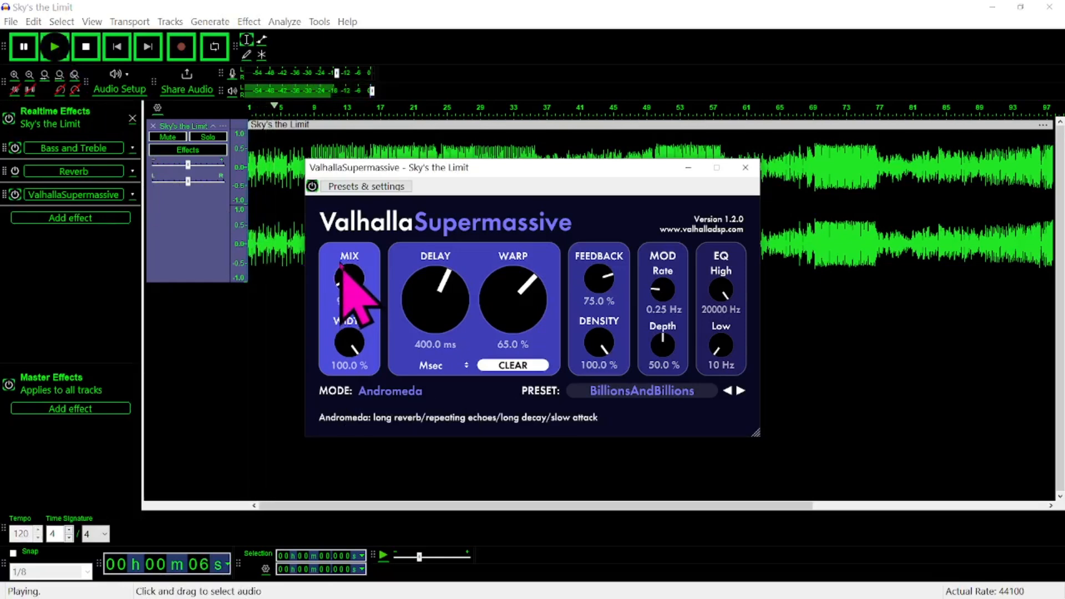
pyautogui.moveTo(341, 264); pyautogui.dragTo(353, 283)
pyautogui.click(86, 46)
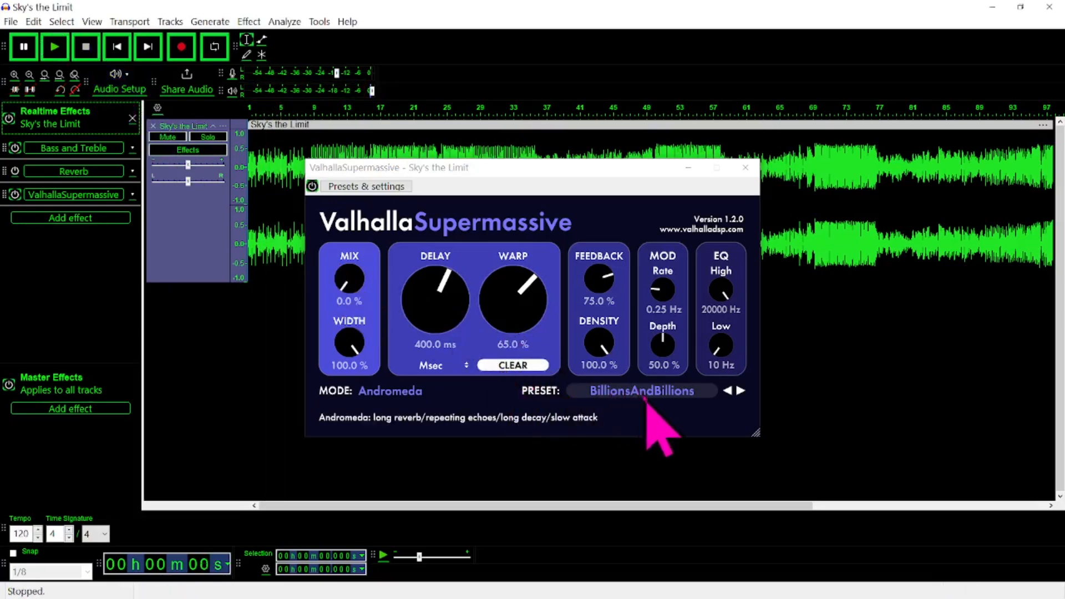
# Load the 80s Space Verb preset from the C-Large reverbs and set the plugin's Mix to 0.0%.
pyautogui.click(672, 393)
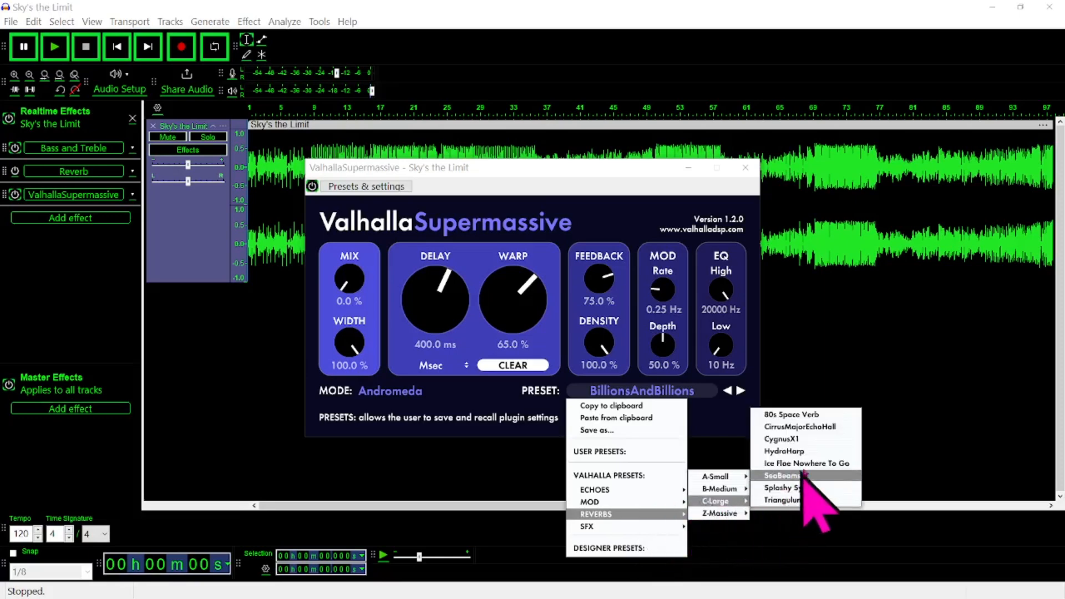
pyautogui.click(820, 415)
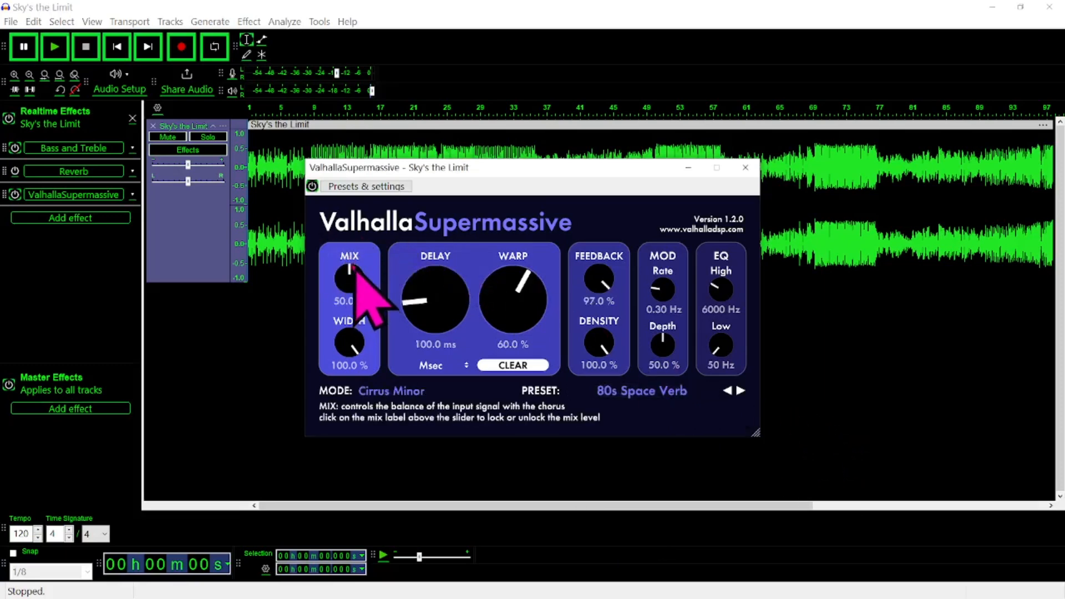
pyautogui.moveTo(345, 268); pyautogui.dragTo(340, 281)
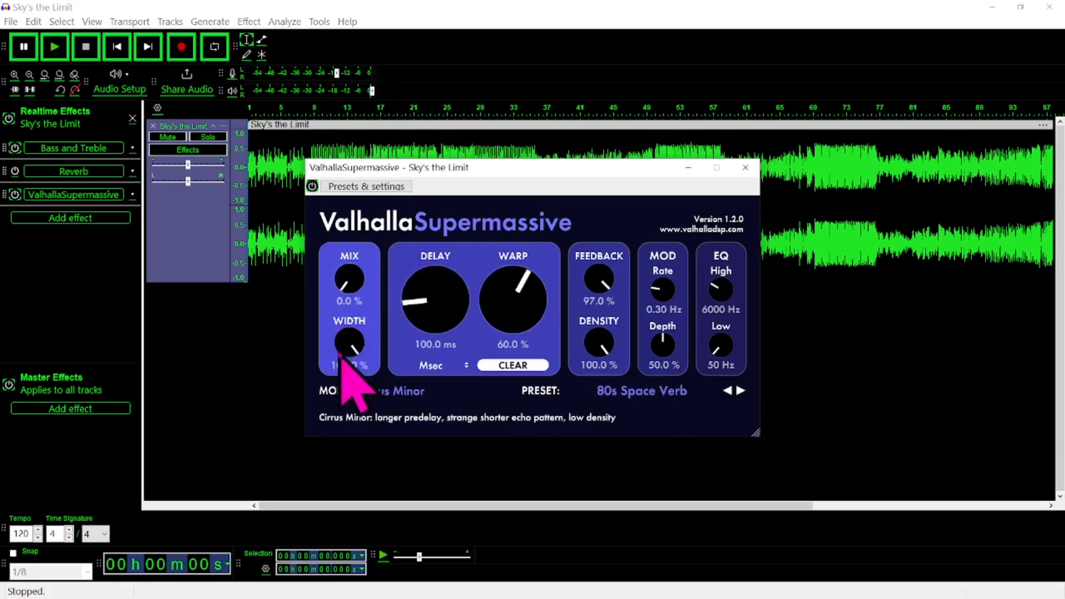
# While the track plays, set the plugin's Mix to 3.6% and its EQ Low cutoff to 110 Hz.
pyautogui.click(54, 47)
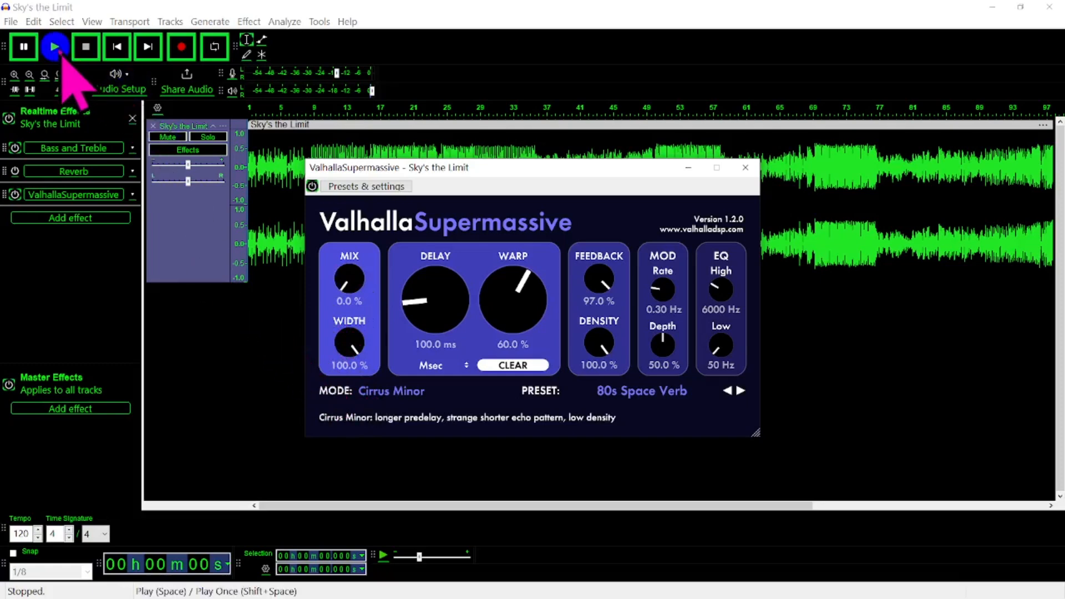
pyautogui.moveTo(344, 287); pyautogui.dragTo(345, 268)
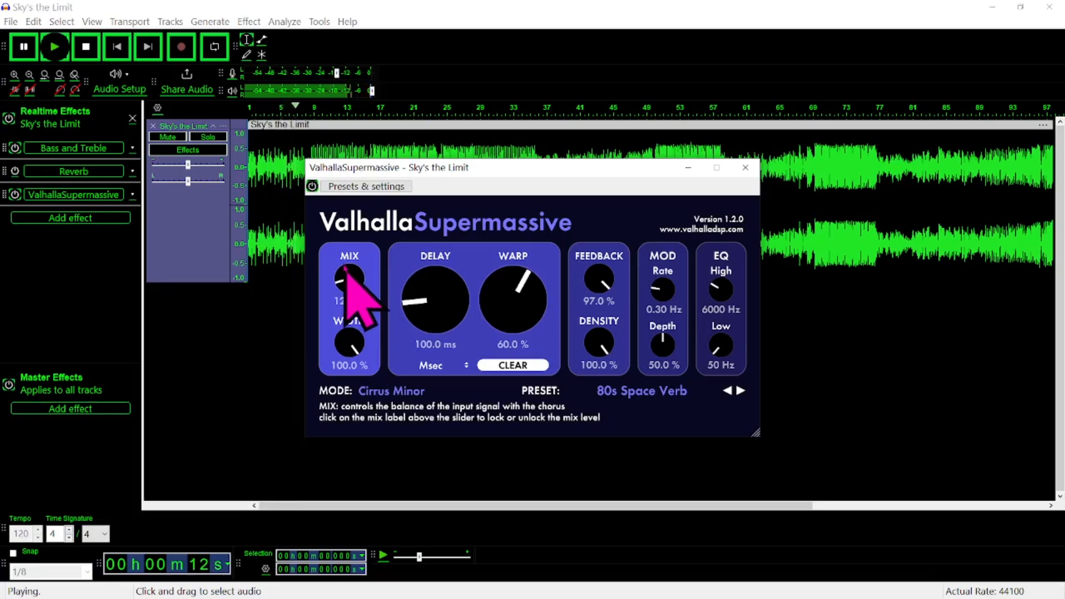
pyautogui.moveTo(344, 267)
pyautogui.mouseDown()
pyautogui.moveTo(343, 231)
pyautogui.moveTo(351, 280)
pyautogui.mouseUp()
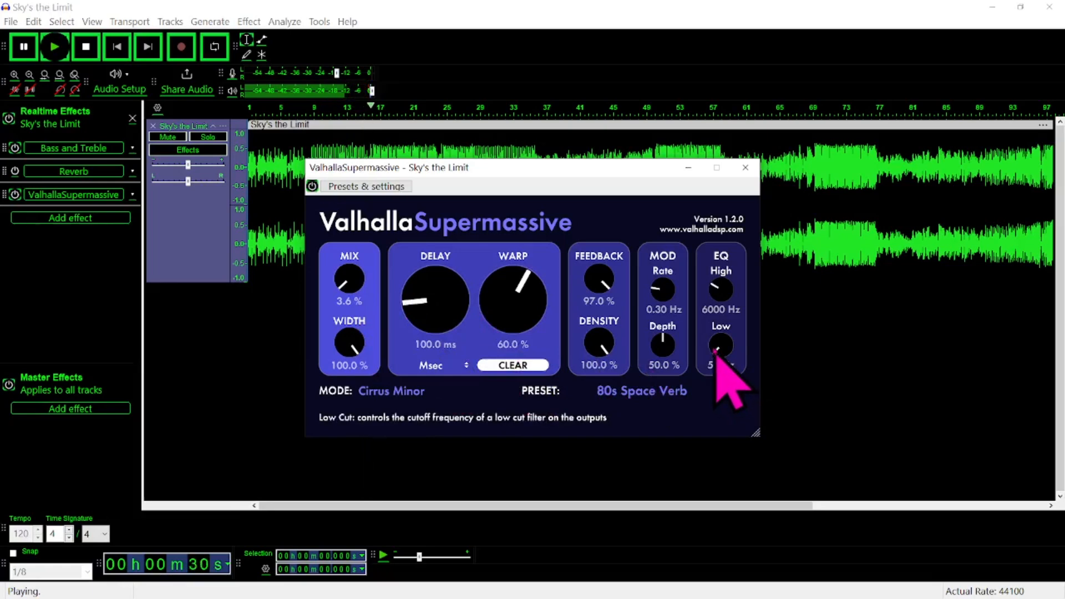
pyautogui.moveTo(714, 349); pyautogui.dragTo(712, 346)
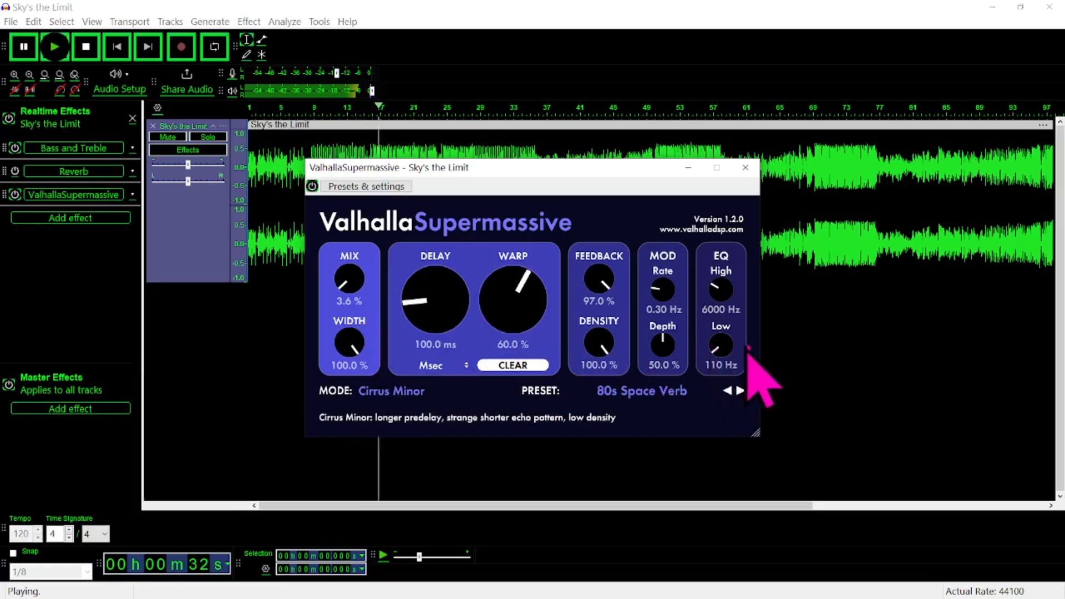
pyautogui.click(92, 45)
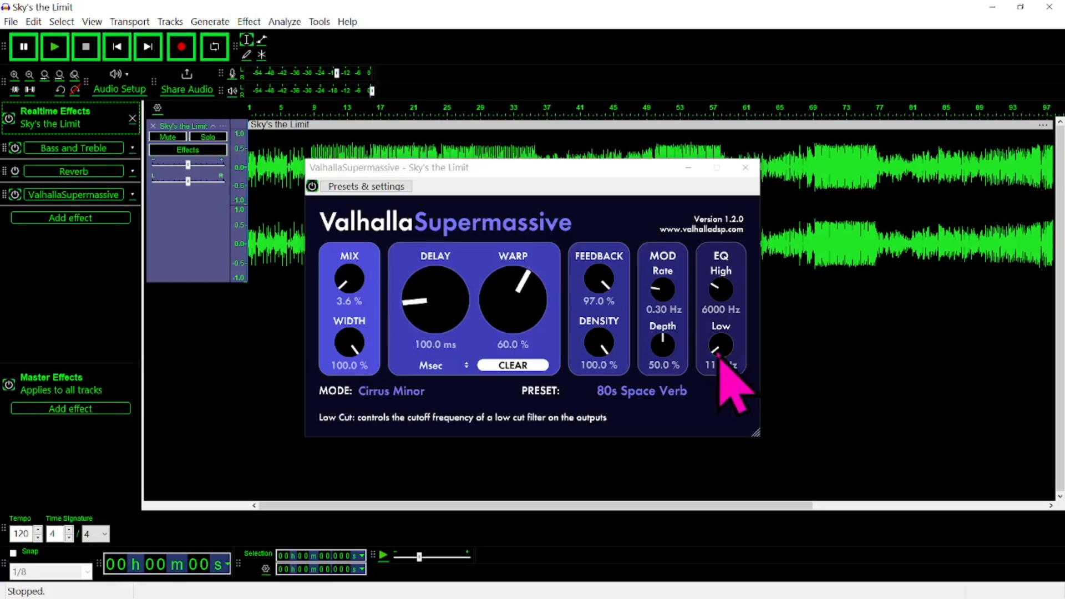
# Set the plugin's EQ Low cutoff to 500 Hz and its EQ High cutoff to 8770 Hz.
pyautogui.moveTo(719, 358); pyautogui.dragTo(719, 357)
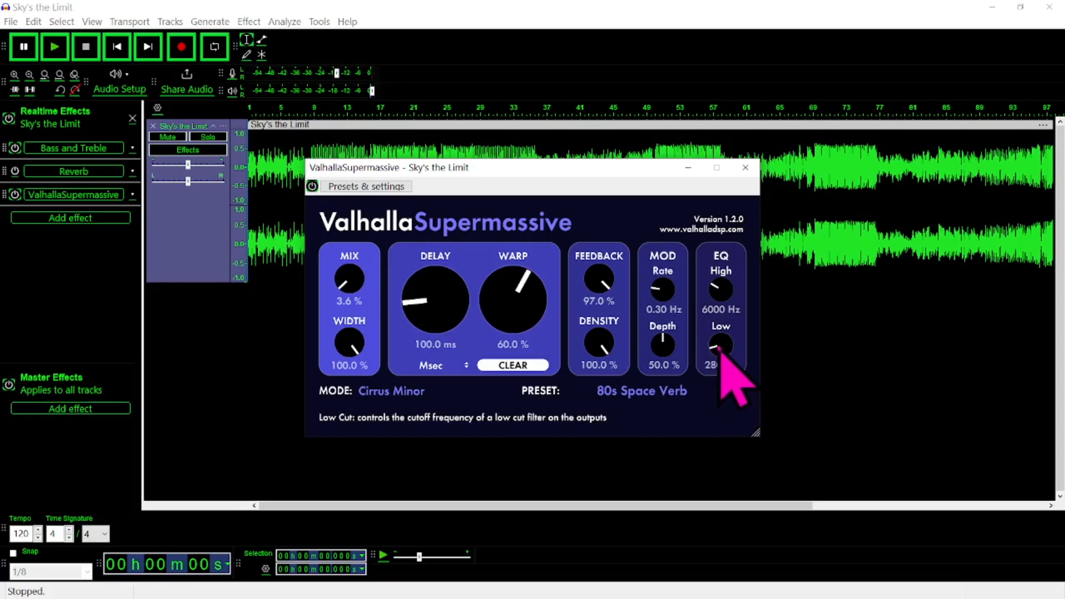
pyautogui.moveTo(720, 343); pyautogui.dragTo(720, 337)
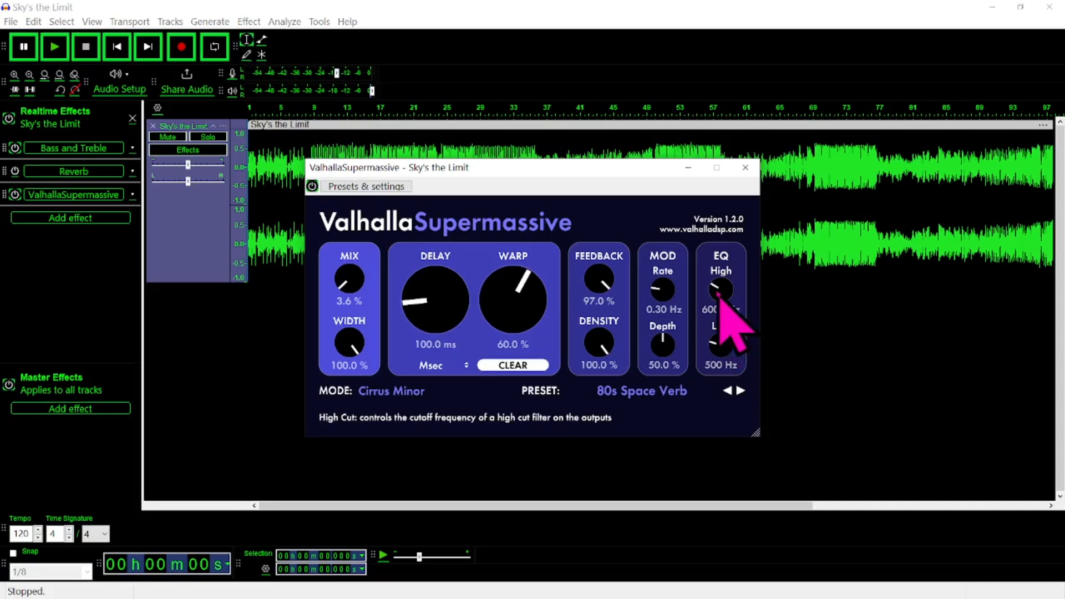
pyautogui.moveTo(719, 290); pyautogui.dragTo(726, 282)
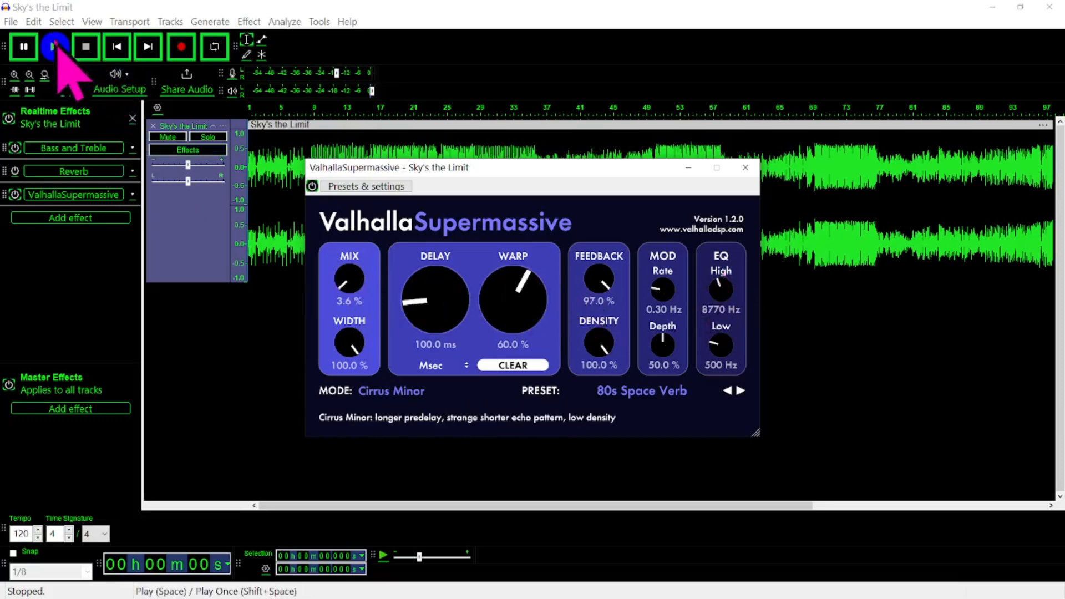
# Play the track with the new EQ, set the plugin's Mix to 6.0% and close the ValhallaSupermassive settings.
pyautogui.click(54, 47)
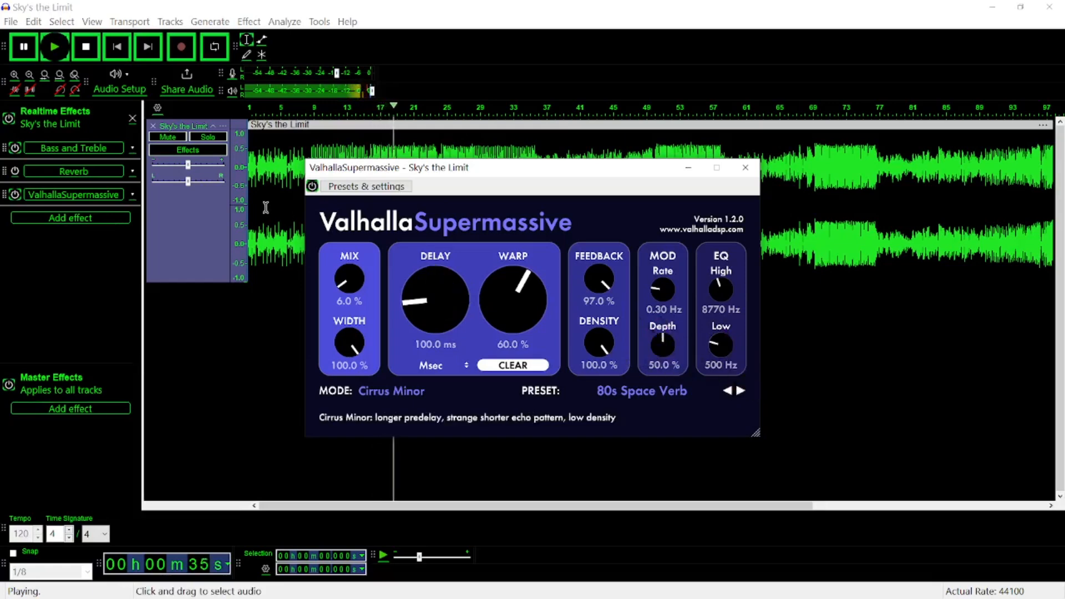
pyautogui.click(86, 47)
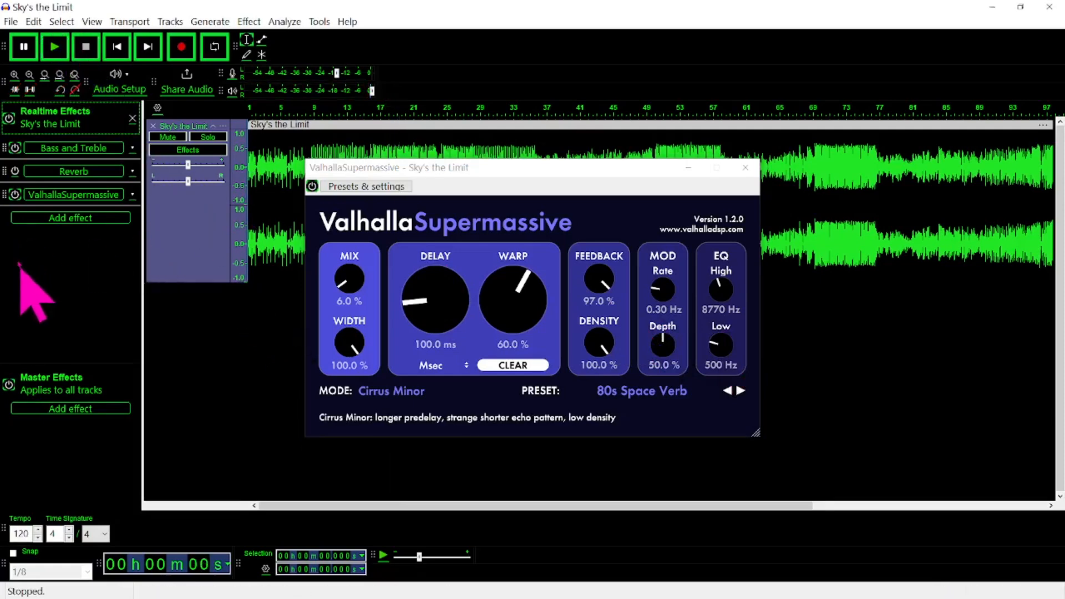
pyautogui.click(746, 167)
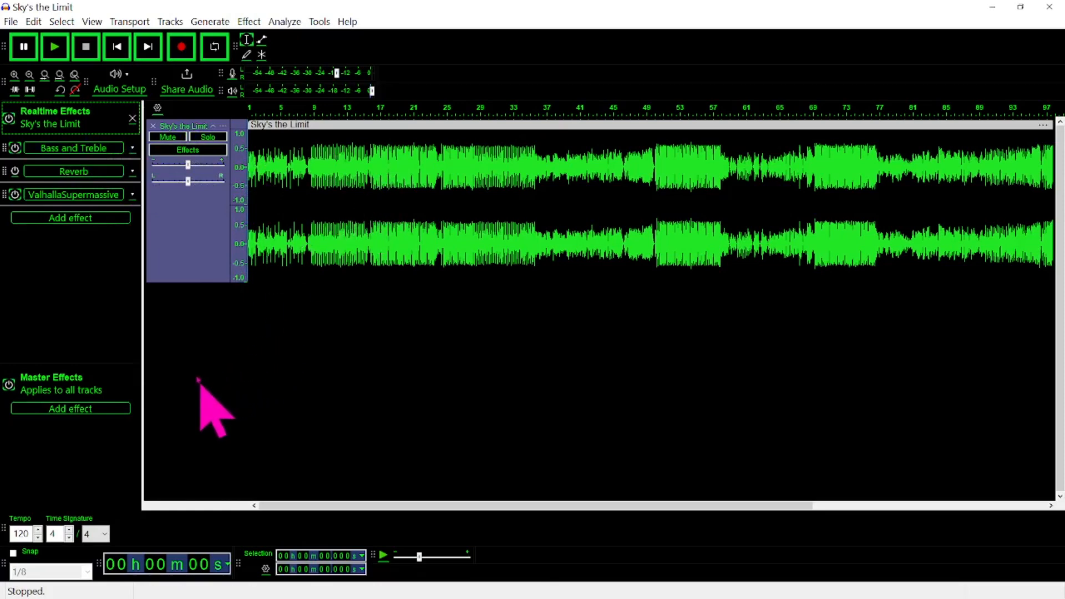
# Add Audacity's Compressor as a master effect and open its settings.
pyautogui.click(93, 412)
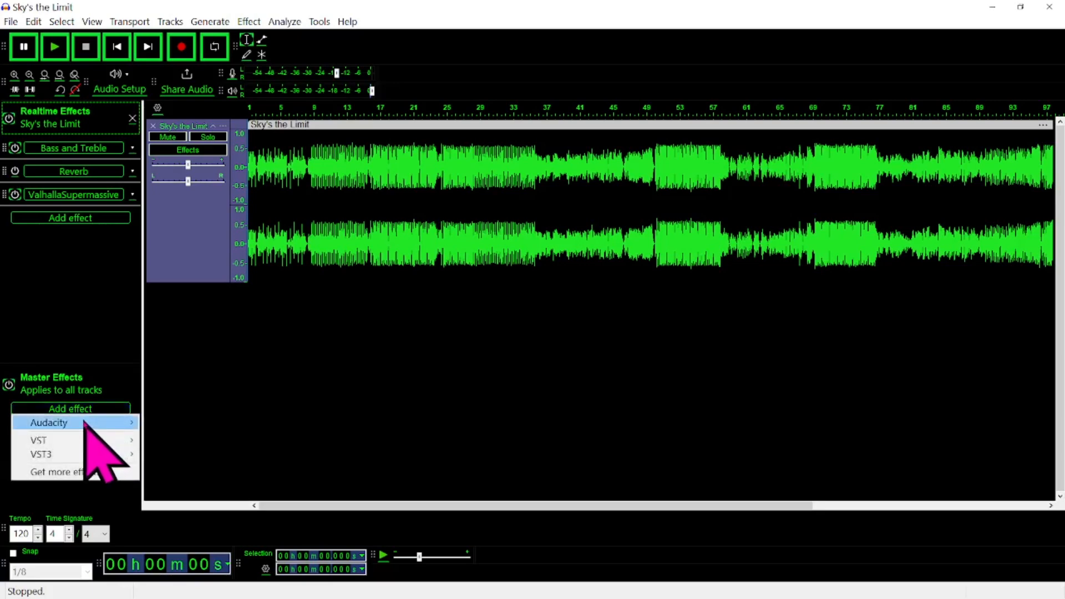
pyautogui.moveTo(94, 423)
pyautogui.click(183, 437)
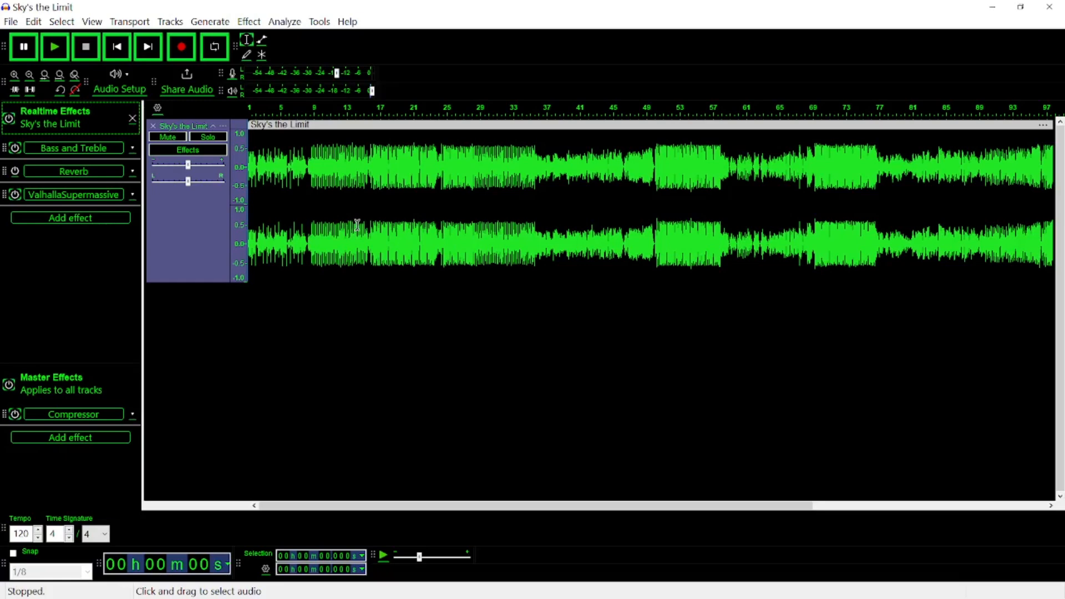
pyautogui.click(96, 419)
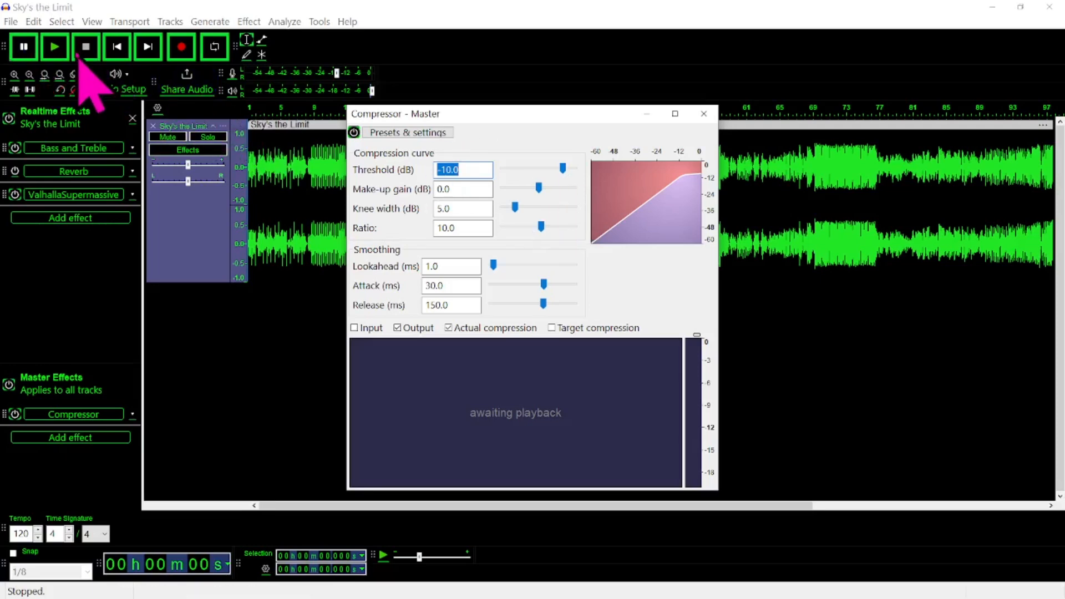
# Set the master Compressor's Threshold to -7.9 dB while the track plays, stop playback and close its settings.
pyautogui.click(56, 48)
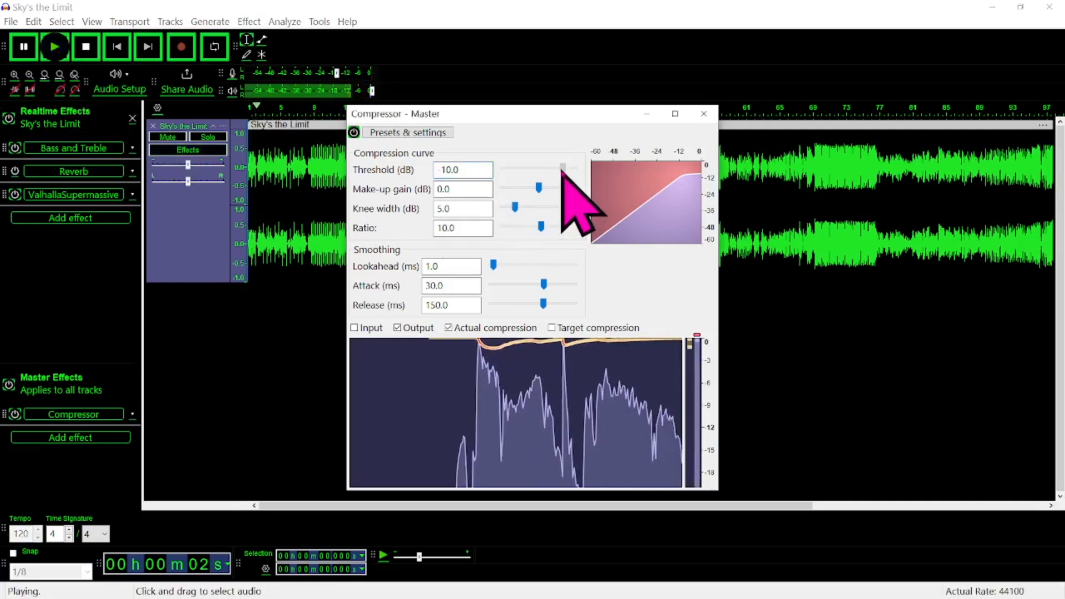
pyautogui.moveTo(562, 168)
pyautogui.mouseDown()
pyautogui.moveTo(528, 181)
pyautogui.moveTo(498, 172)
pyautogui.moveTo(565, 172)
pyautogui.mouseUp()
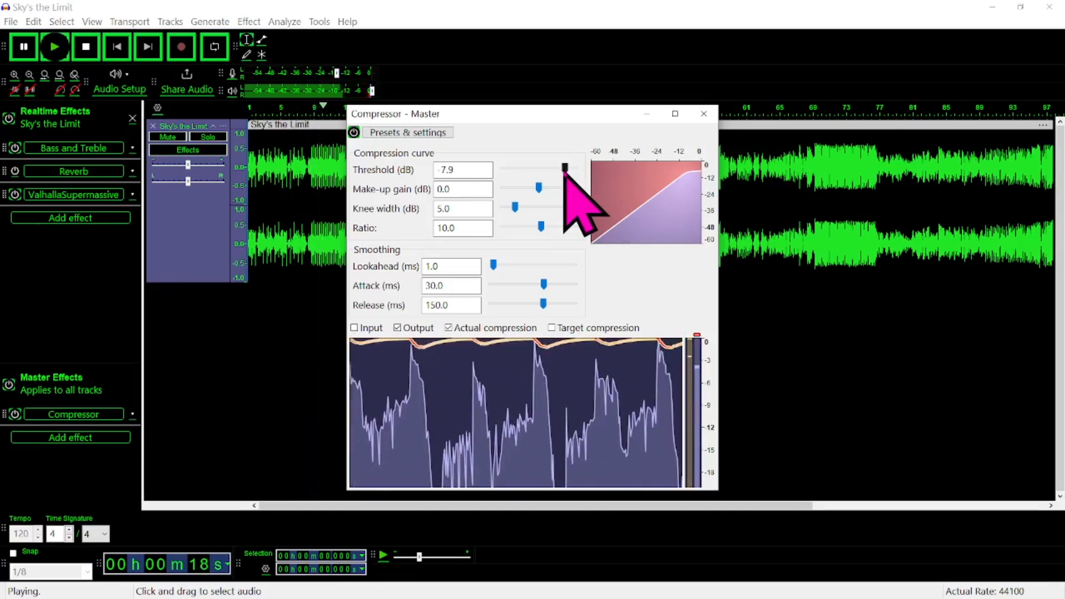
pyautogui.click(86, 46)
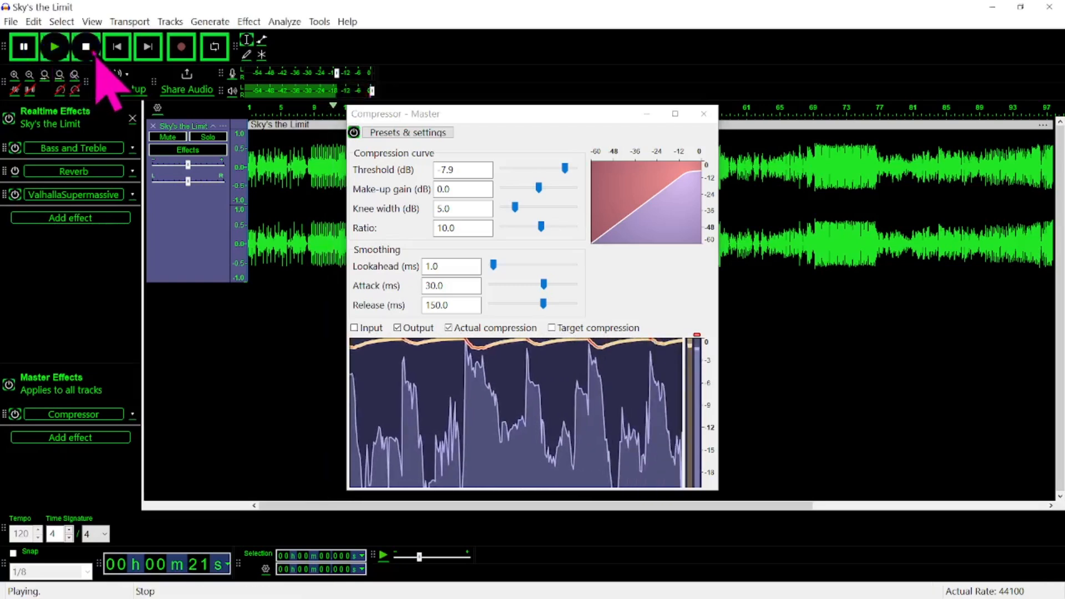
pyautogui.click(703, 114)
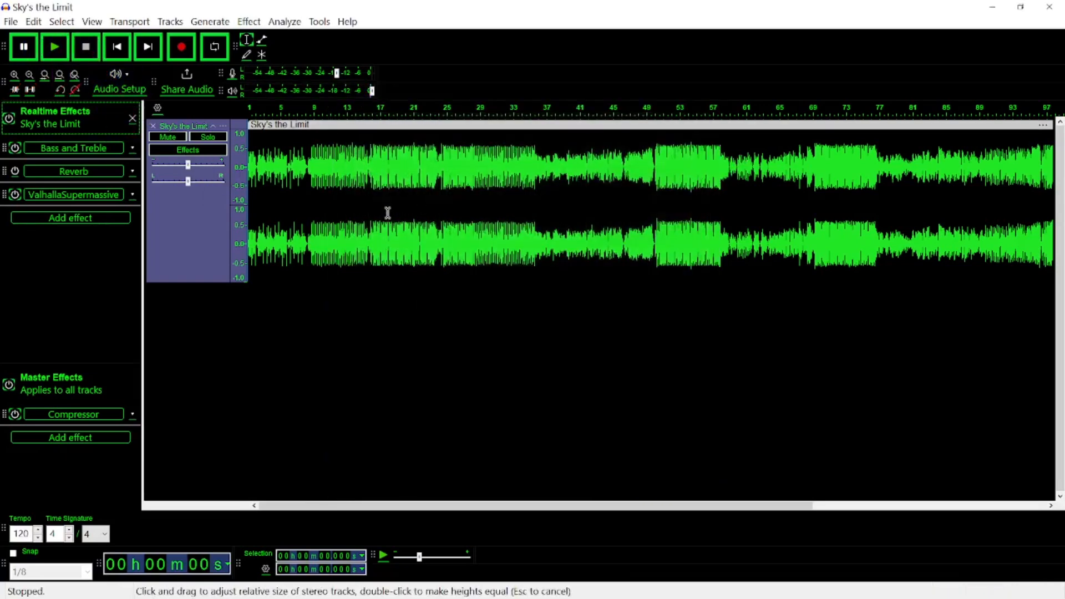
# Add Audacity's Limiter as a second master effect and open its settings.
pyautogui.click(88, 441)
pyautogui.moveTo(99, 452)
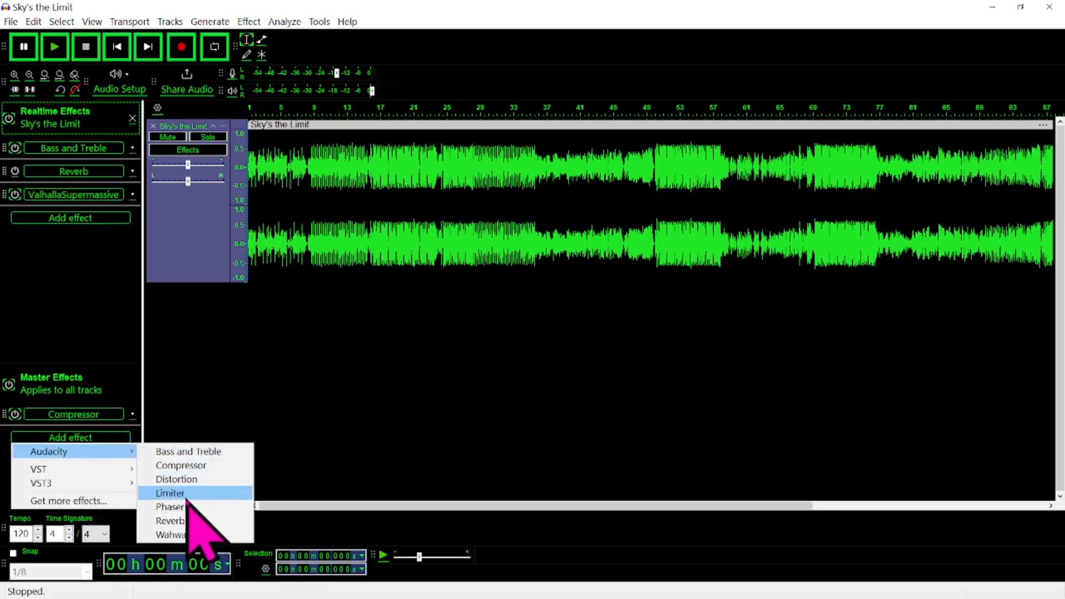
pyautogui.click(187, 496)
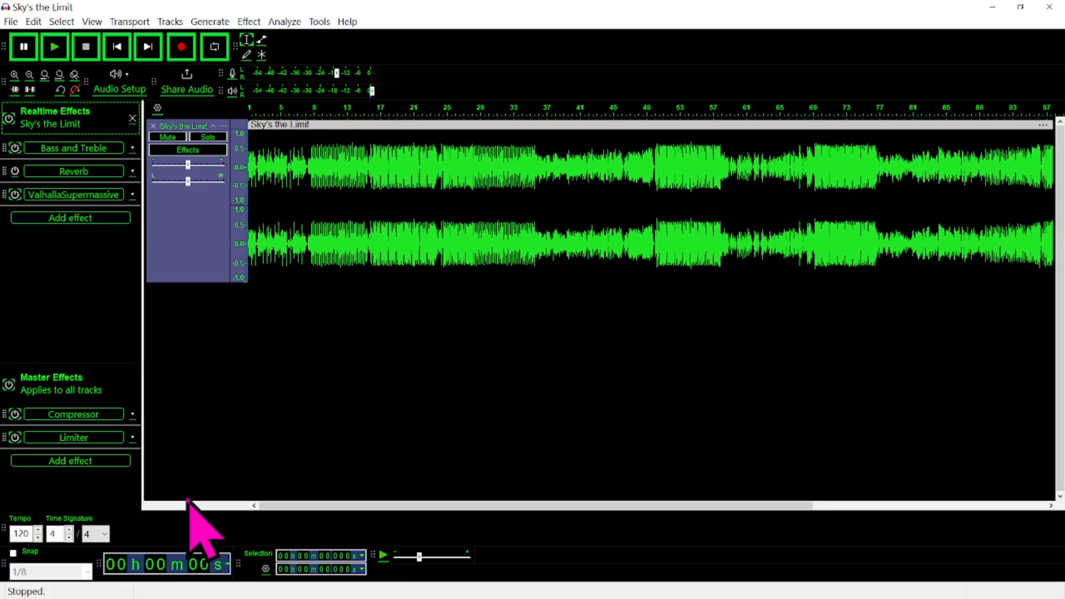
pyautogui.click(110, 437)
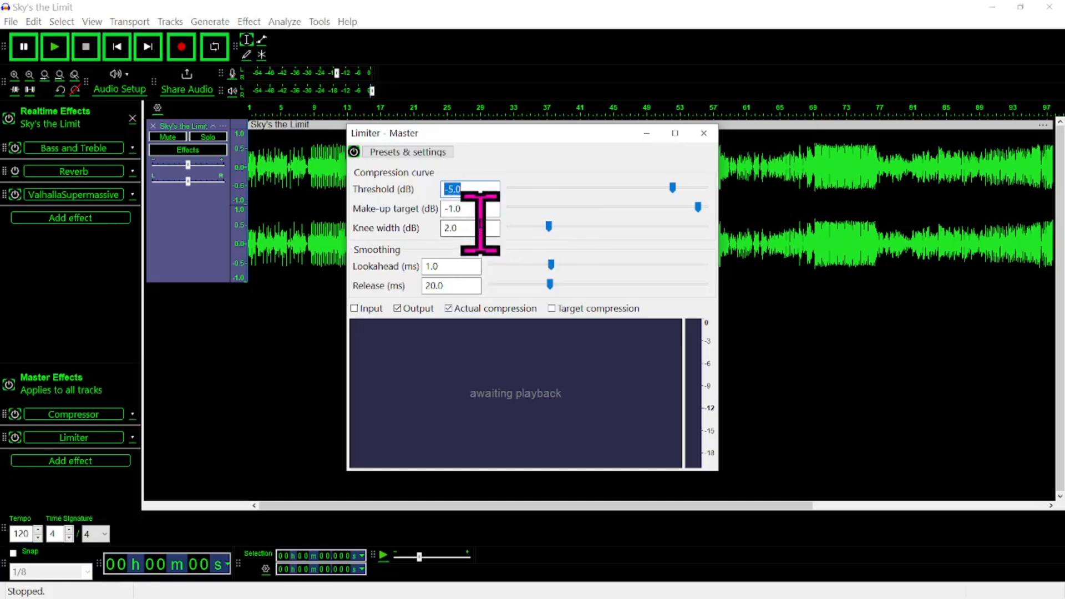
# Try the Limiter's Threshold at -1.8 dB and -9.2 dB, and return it to -5.0 dB.
pyautogui.moveTo(672, 187); pyautogui.dragTo(692, 189)
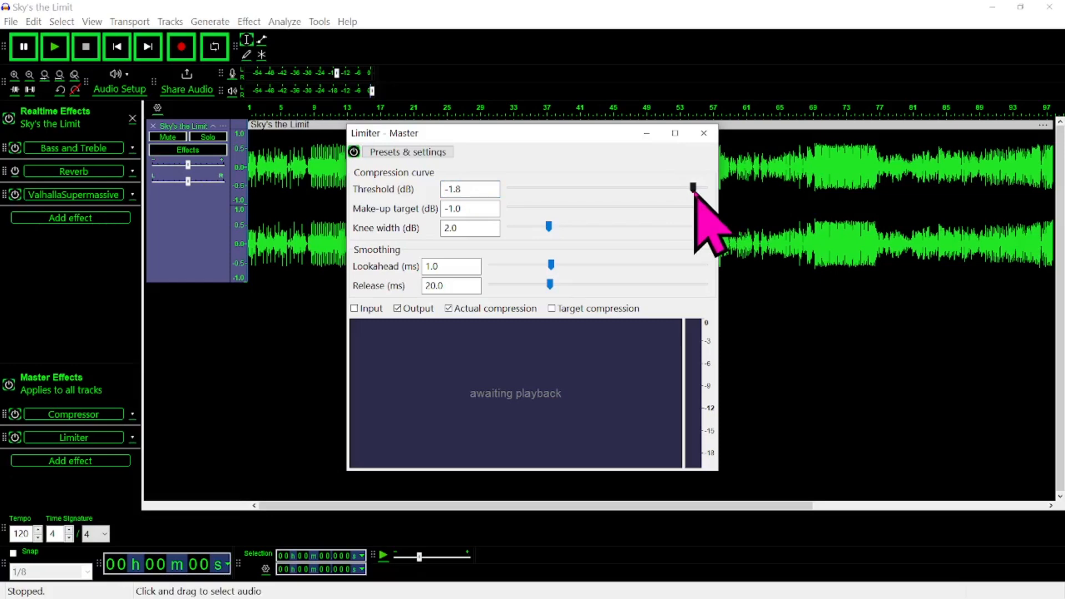
pyautogui.moveTo(693, 189); pyautogui.dragTo(645, 201)
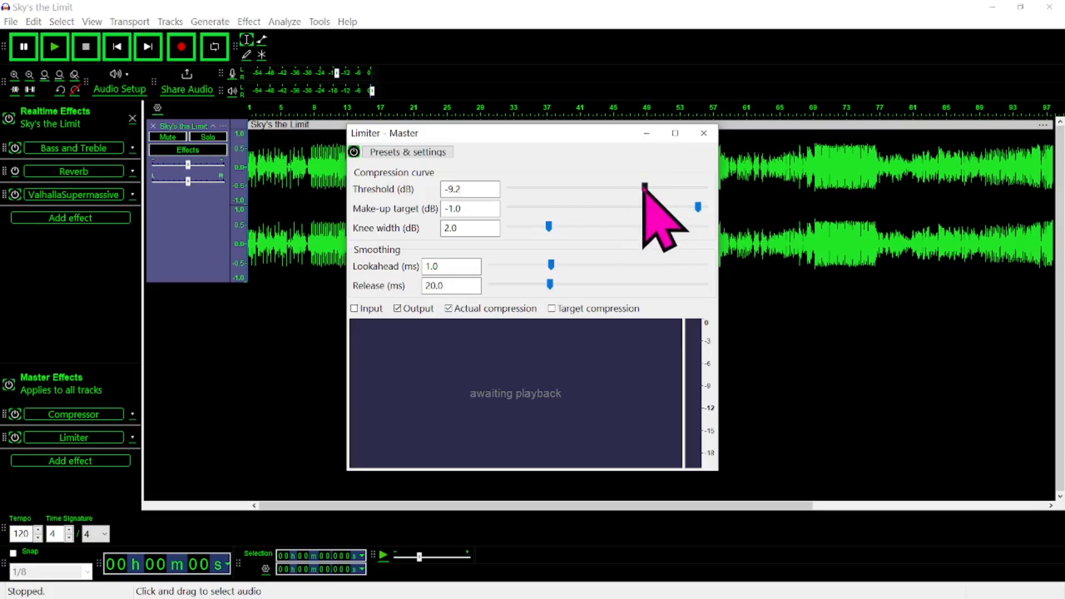
pyautogui.moveTo(644, 187); pyautogui.dragTo(669, 189)
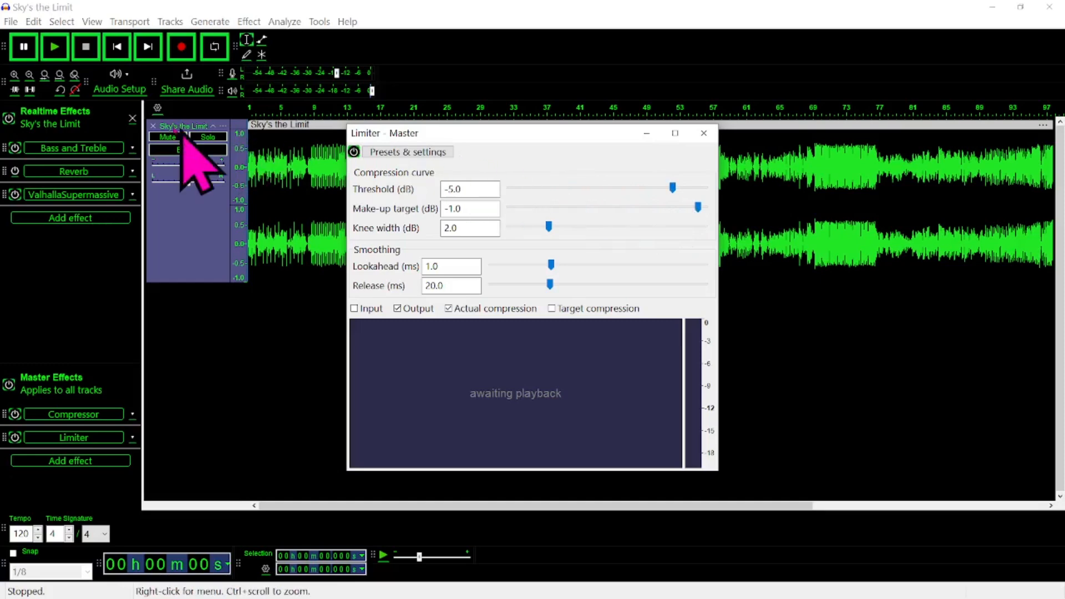
# Audition the Limiter's Threshold at 0.0 dB during playback, set it to -7.4 dB and close the Limiter settings.
pyautogui.click(54, 47)
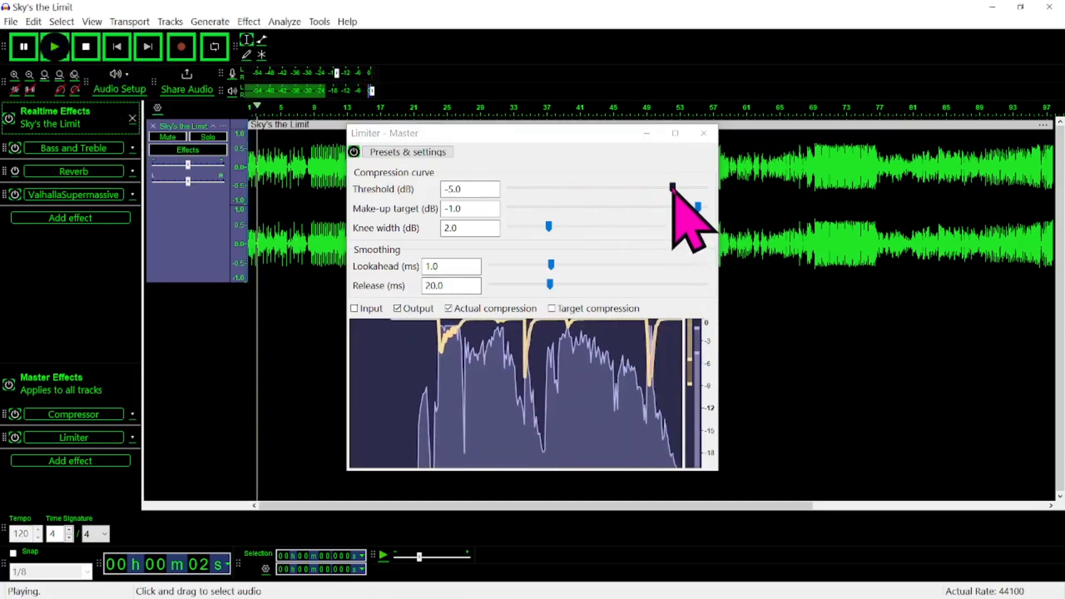
pyautogui.moveTo(672, 188); pyautogui.dragTo(708, 190)
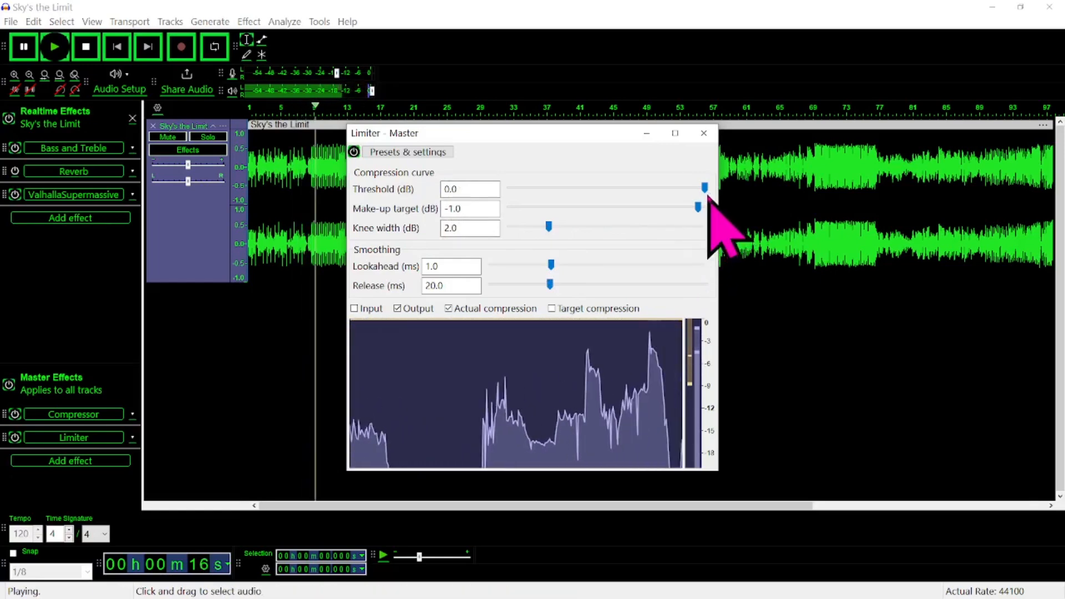
pyautogui.moveTo(703, 188); pyautogui.dragTo(656, 189)
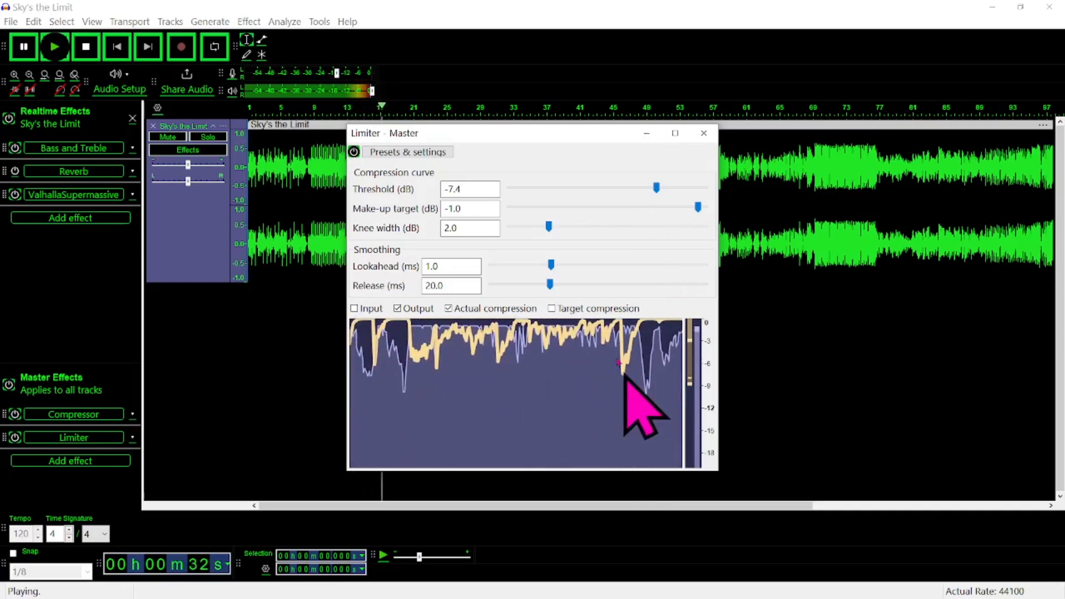
pyautogui.click(704, 133)
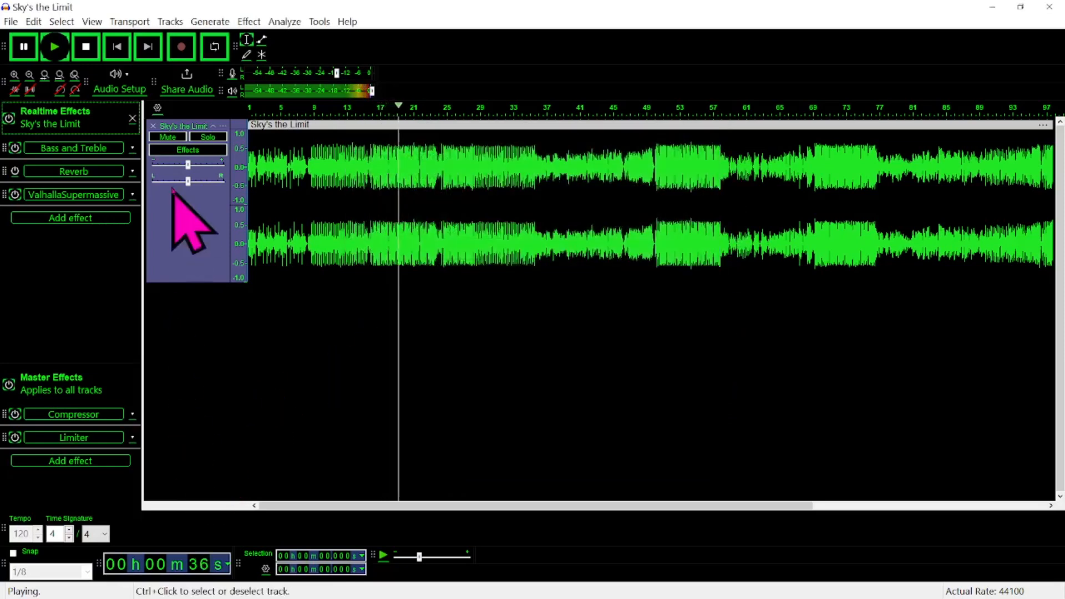
# Stop playback and switch on the Reverb realtime effect of the Sky's the Limit track.
pyautogui.click(86, 47)
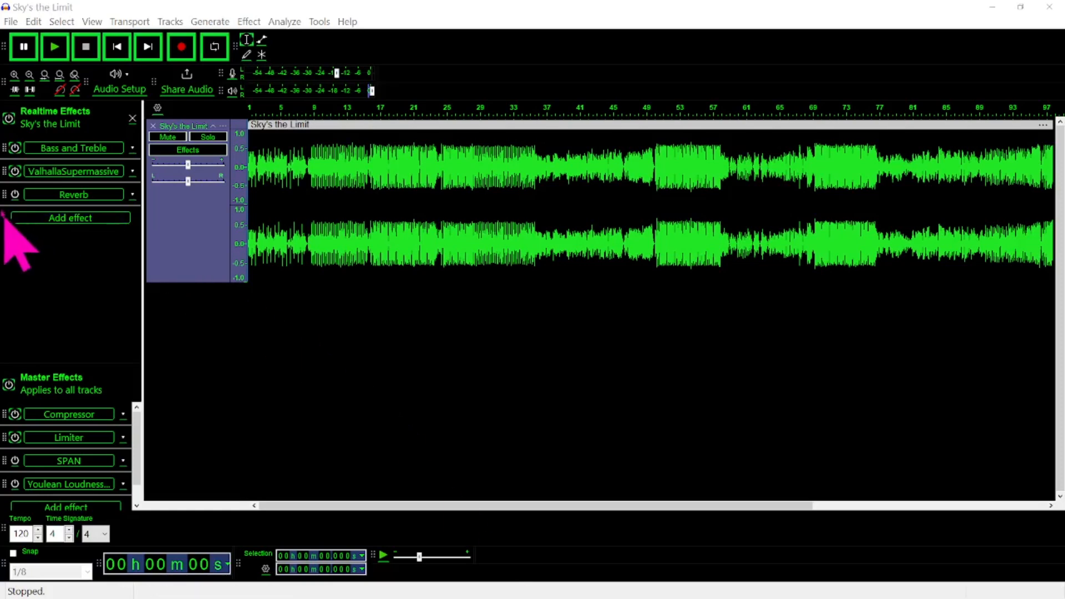
pyautogui.click(15, 195)
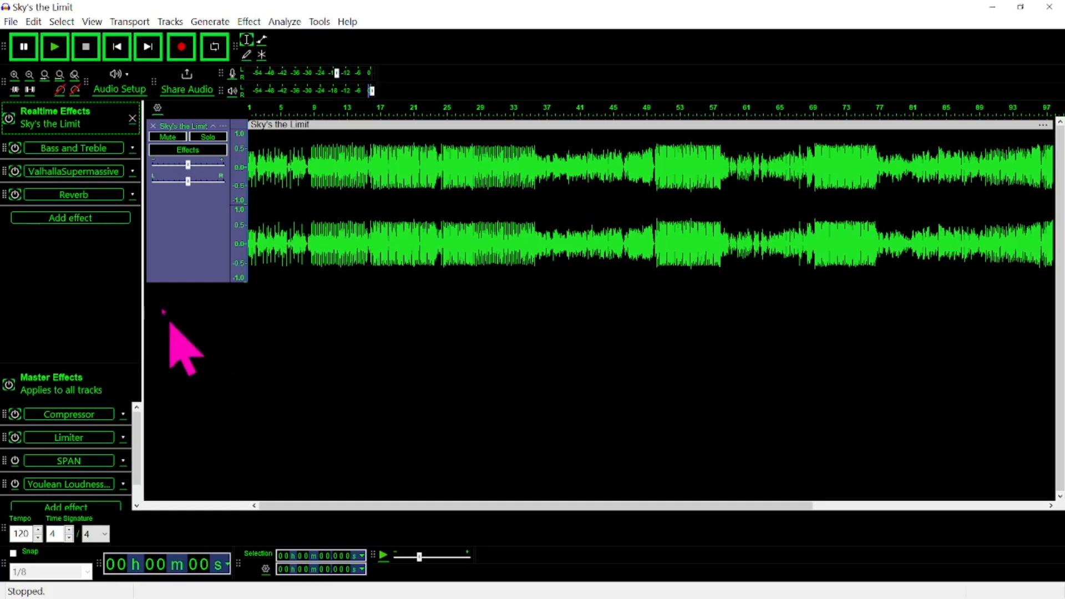
# Export the entire project to the computer as the WAV (Microsoft) file Sky's the Limit.wav, replacing the existing file.
pyautogui.click(11, 23)
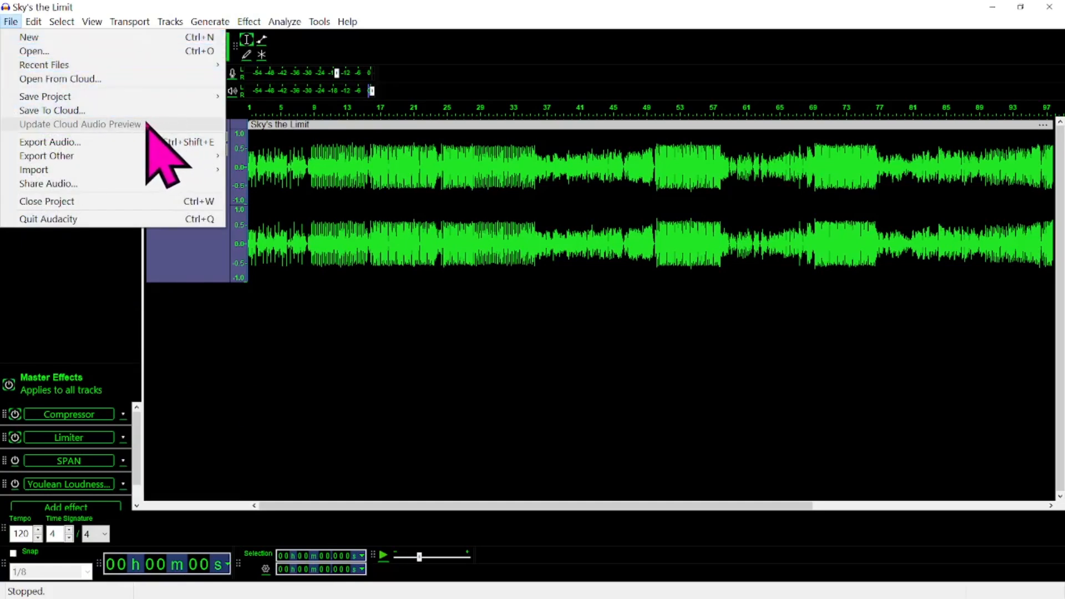
pyautogui.click(71, 146)
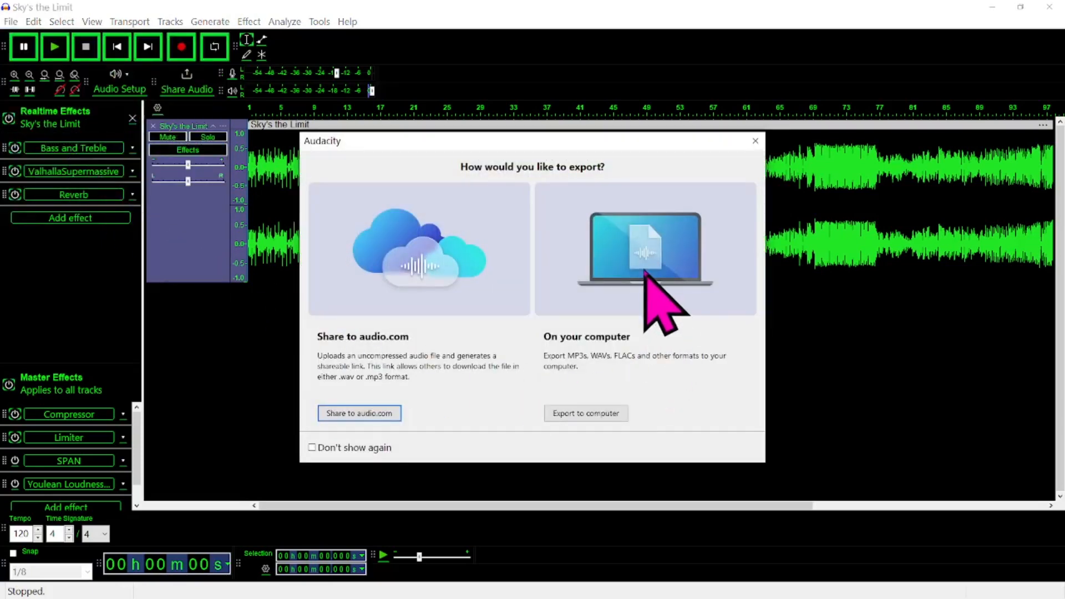
pyautogui.click(602, 414)
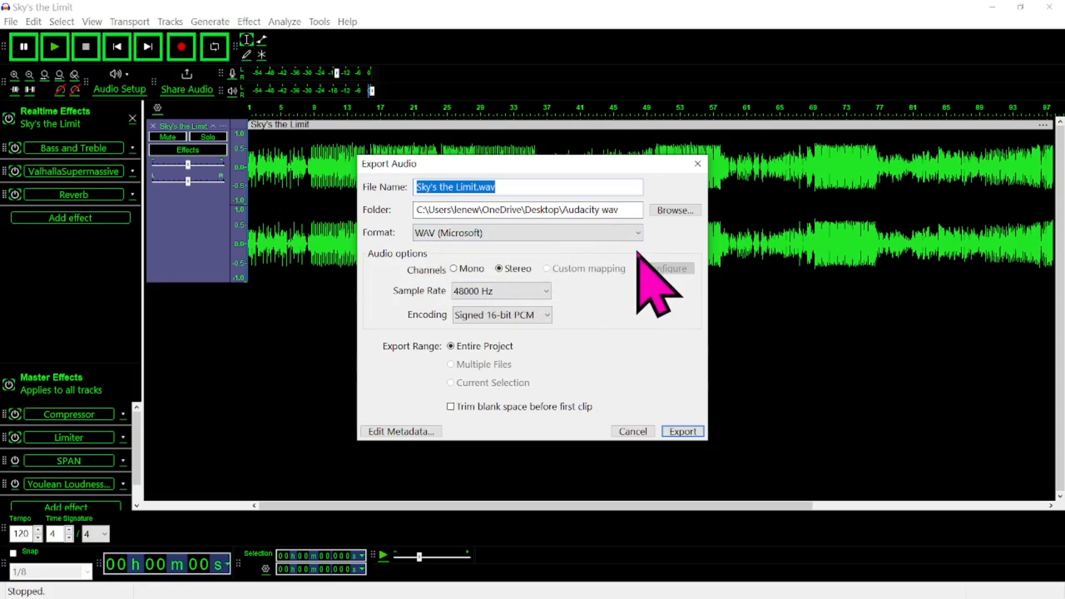
pyautogui.click(690, 436)
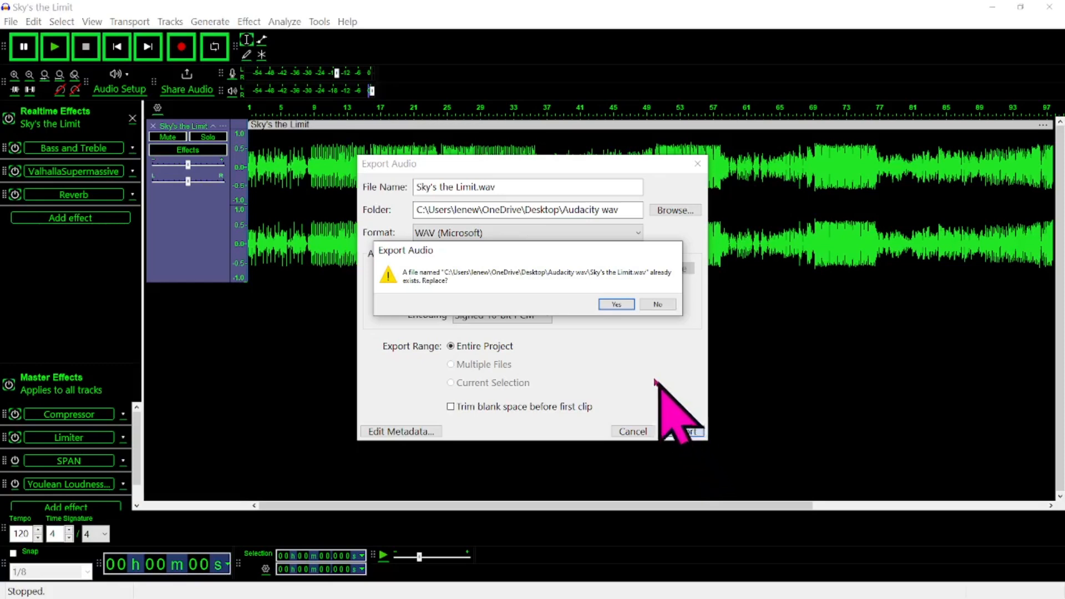
pyautogui.click(617, 305)
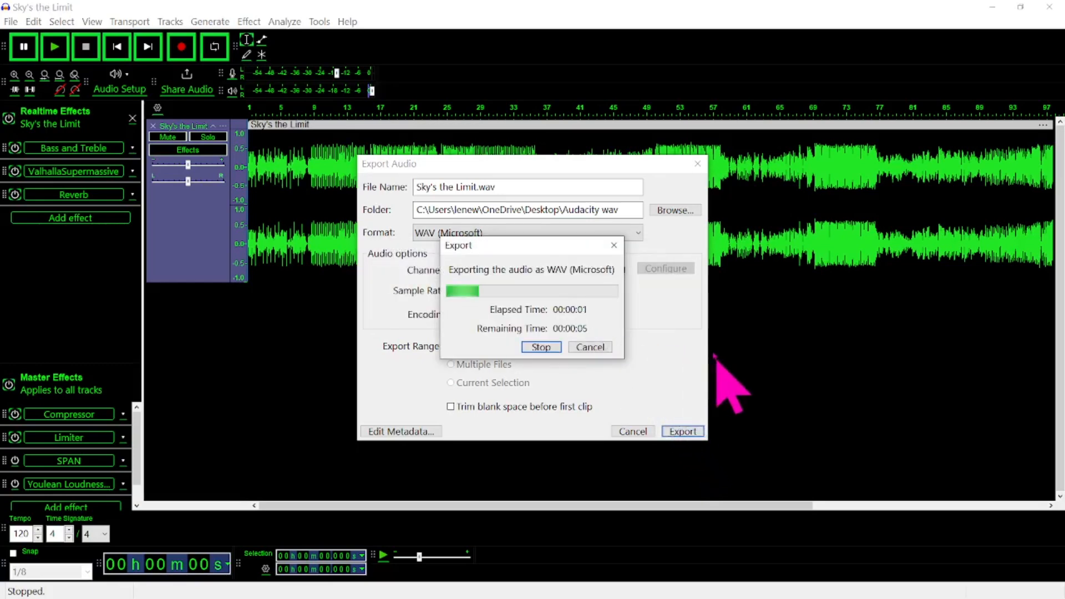